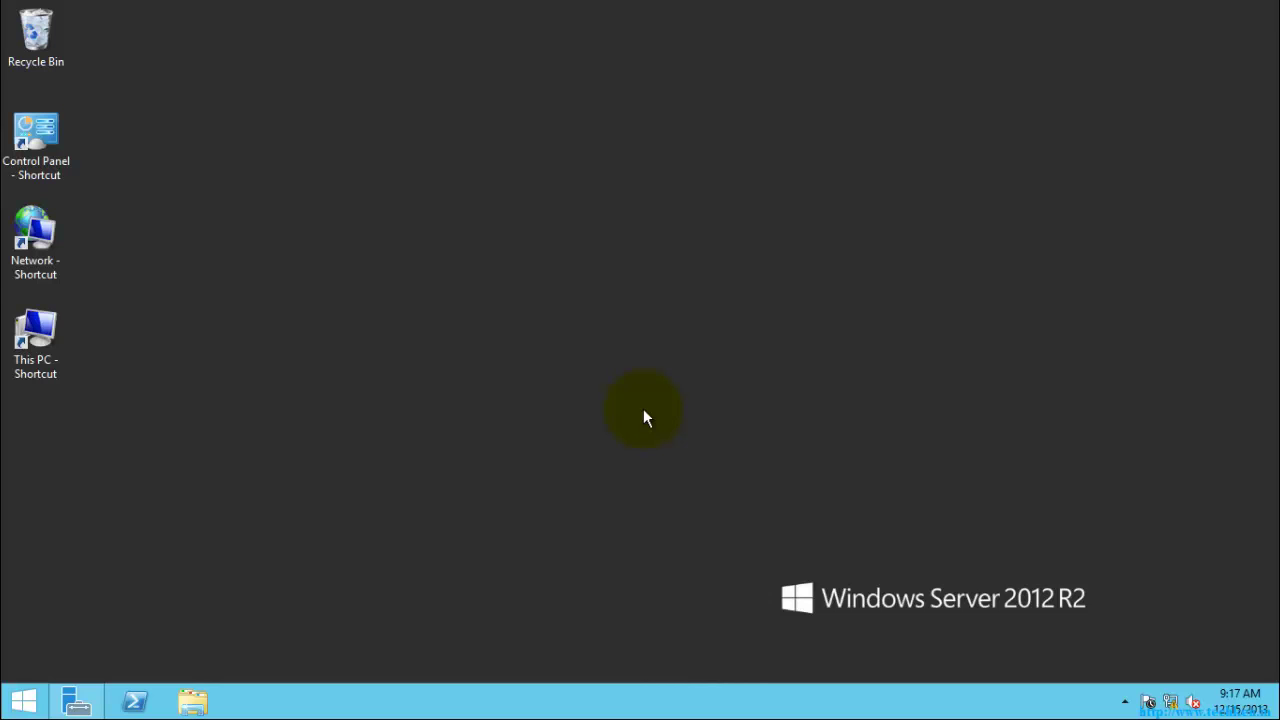
Refresh the desktop, and view the computer's basic system information, closing it when done
{"action": "right_click", "coordinate": [604, 324]}
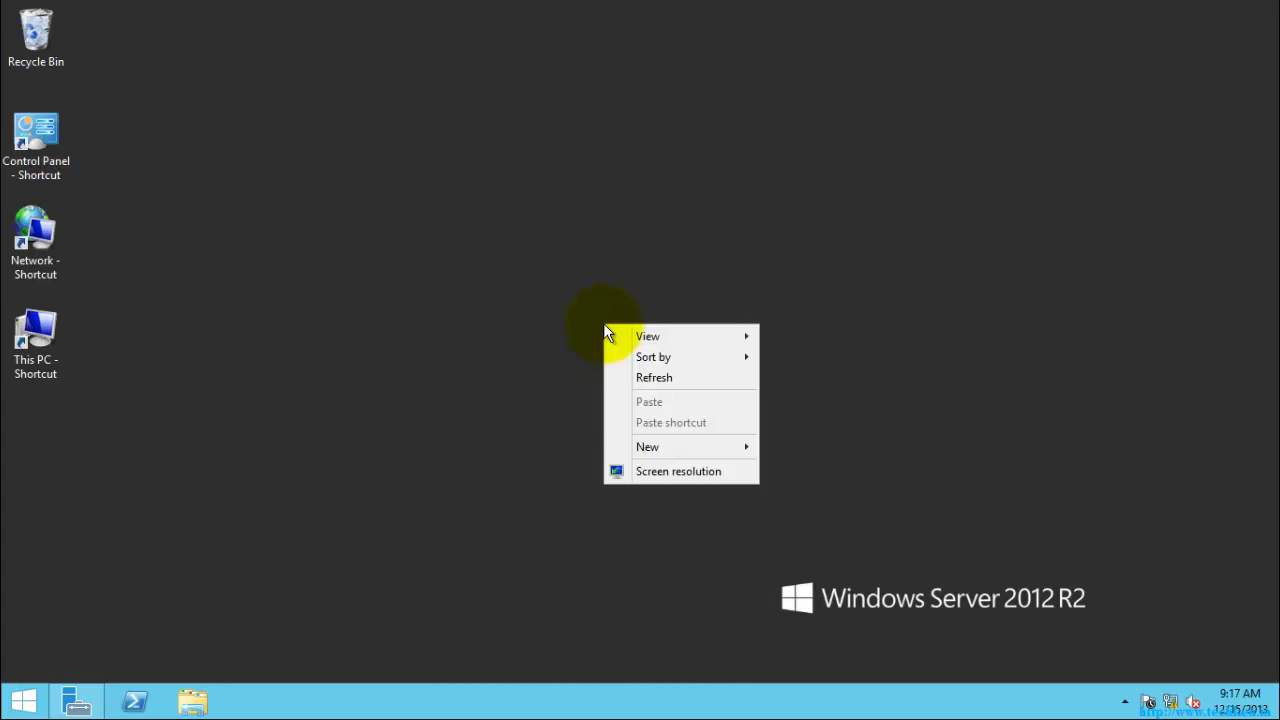
{"action": "left_click", "coordinate": [635, 378]}
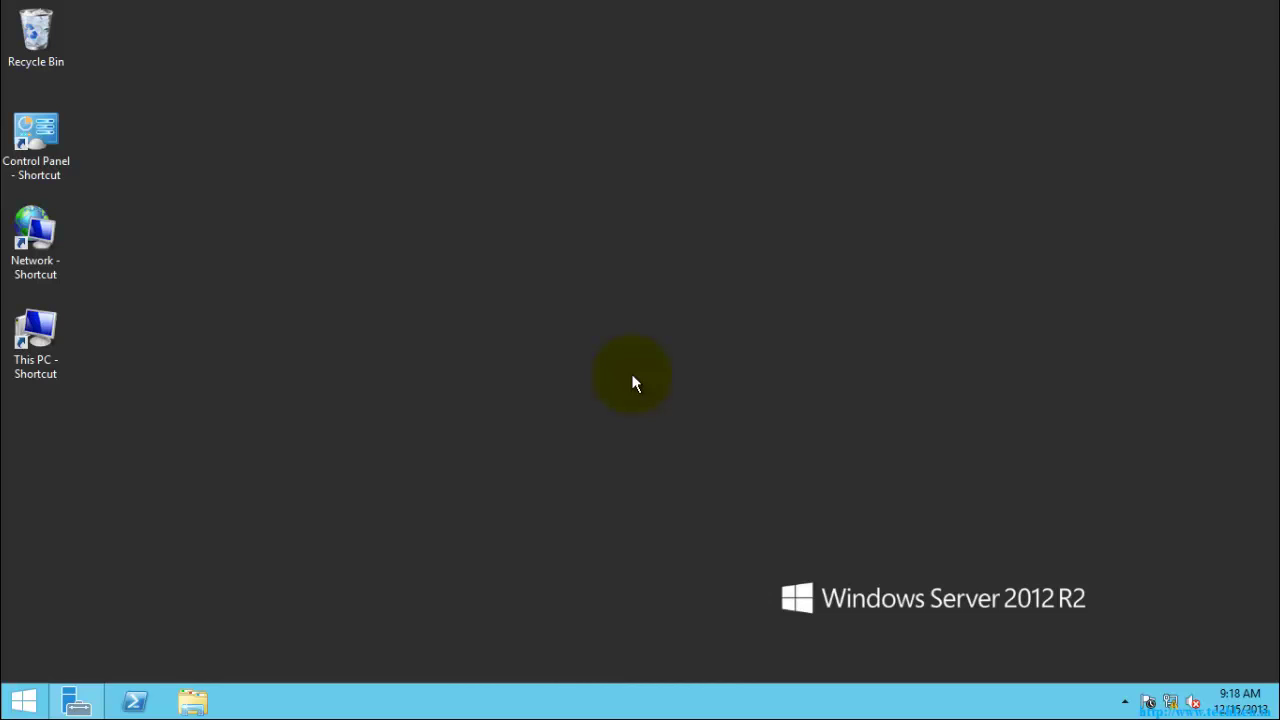
{"action": "key", "text": "super+Pause"}
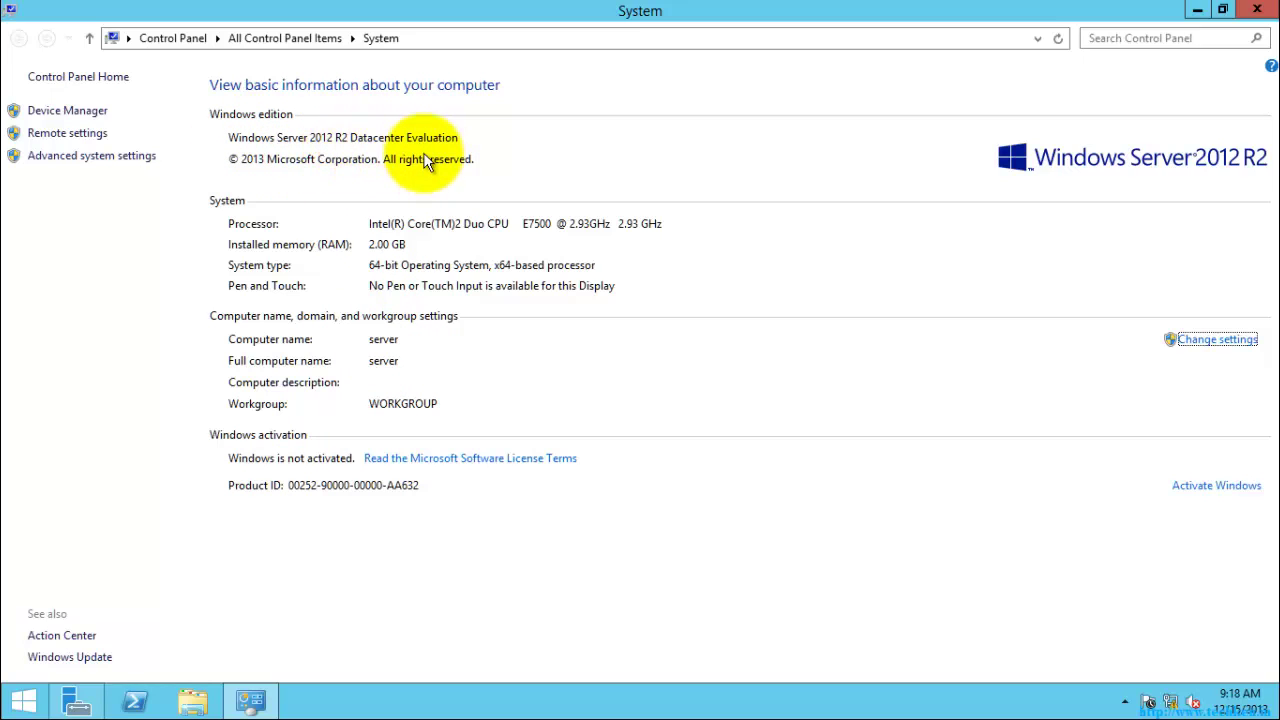
{"action": "left_click", "coordinate": [1257, 9]}
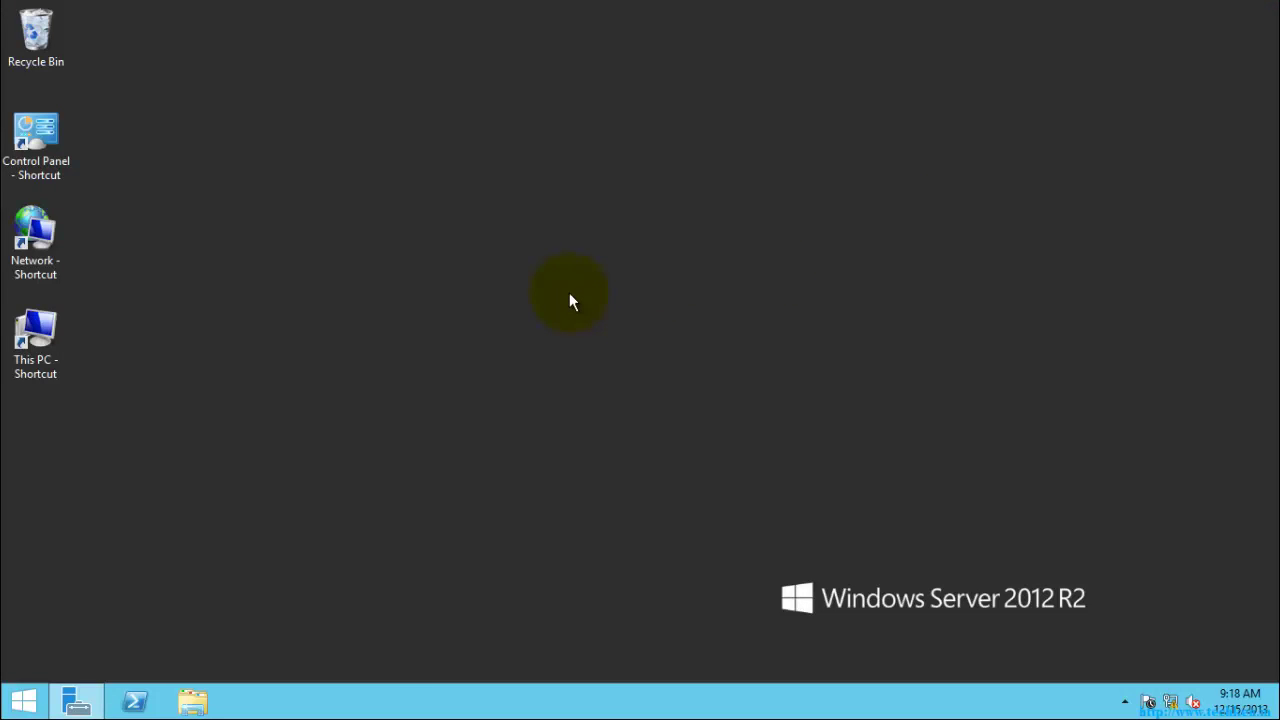
Open Network Connections by running ncpa.cpl and restore its window to a smaller size
{"action": "key", "text": "super+r"}
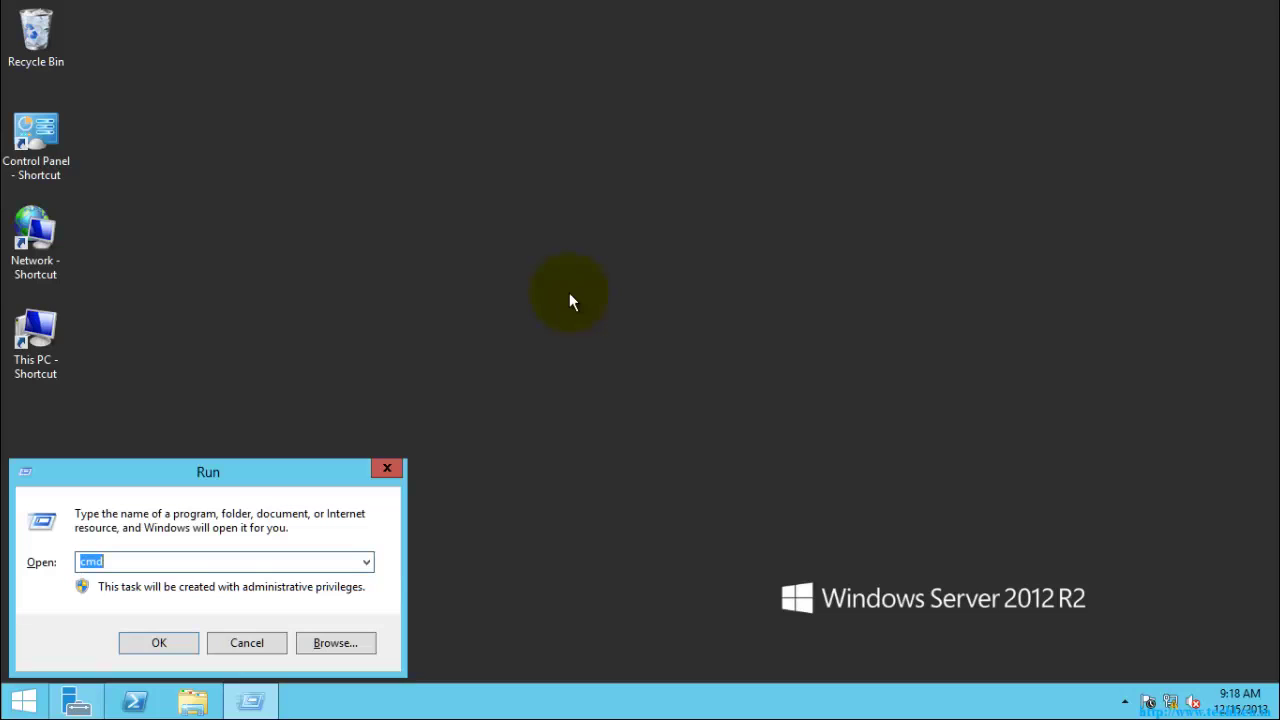
{"action": "type", "text": "ncpa.cpl"}
{"action": "key", "text": "Return"}
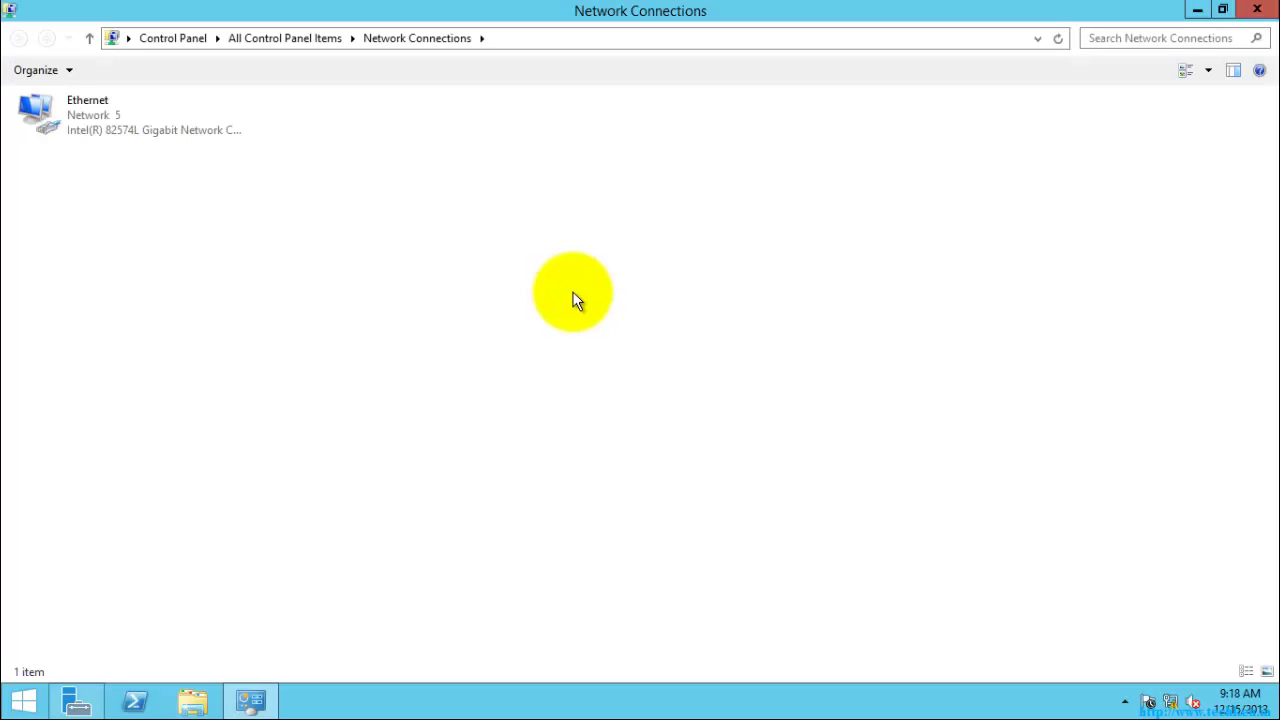
{"action": "left_click", "coordinate": [114, 110]}
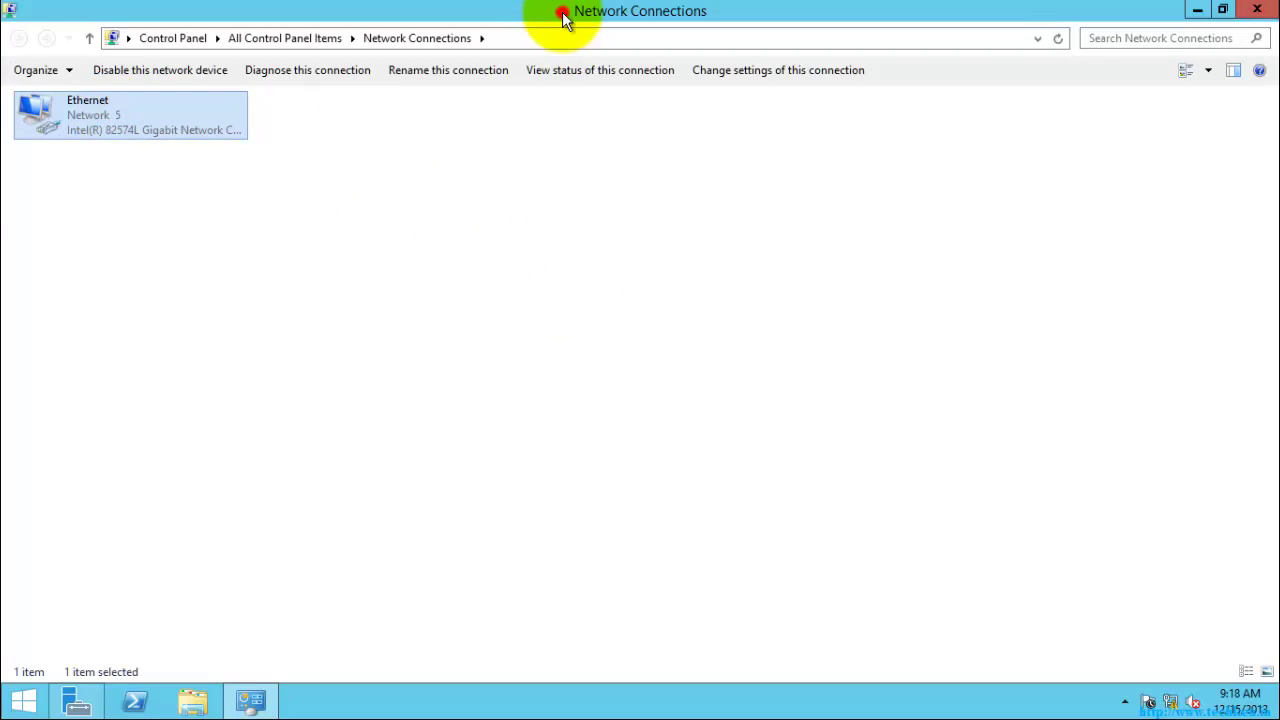
{"action": "double_click", "coordinate": [563, 14]}
{"action": "left_click_drag", "start_coordinate": [486, 191], "coordinate": [636, 88]}
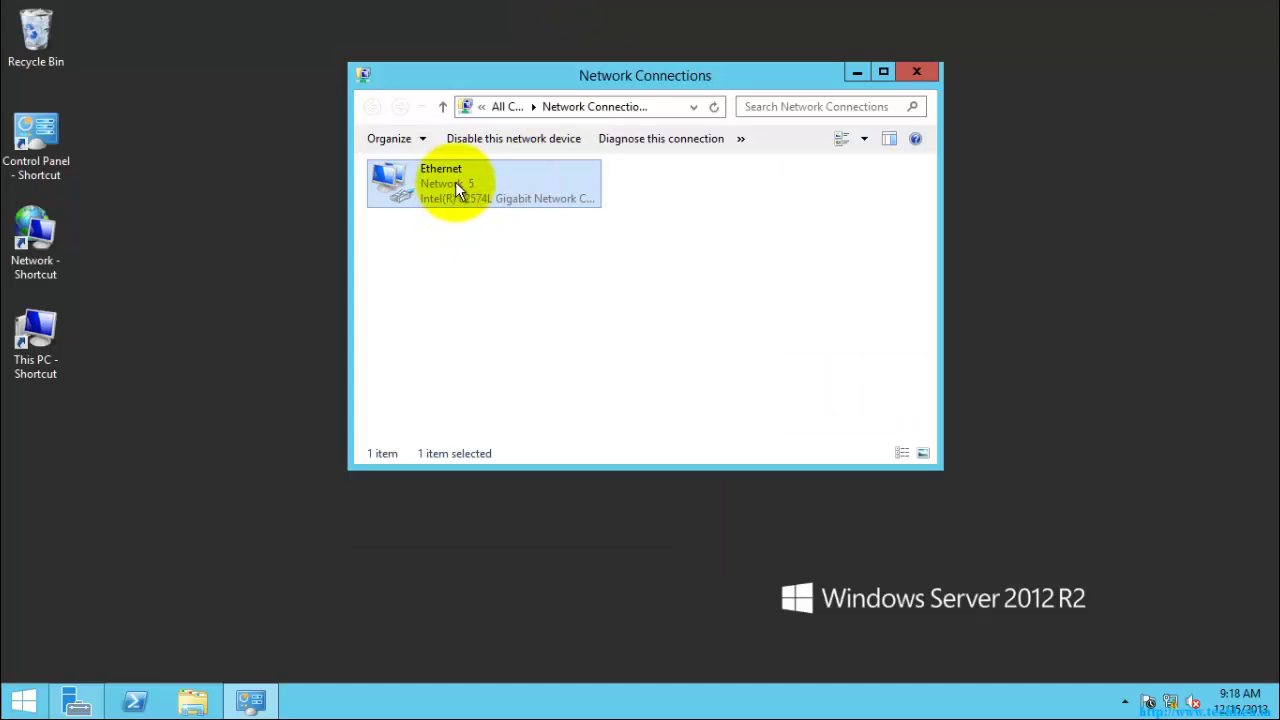
In the Ethernet adapter's Internet Protocol Version 4 (TCP/IPv4) properties, set the preferred DNS server to 192.168.1.3
{"action": "right_click", "coordinate": [455, 186]}
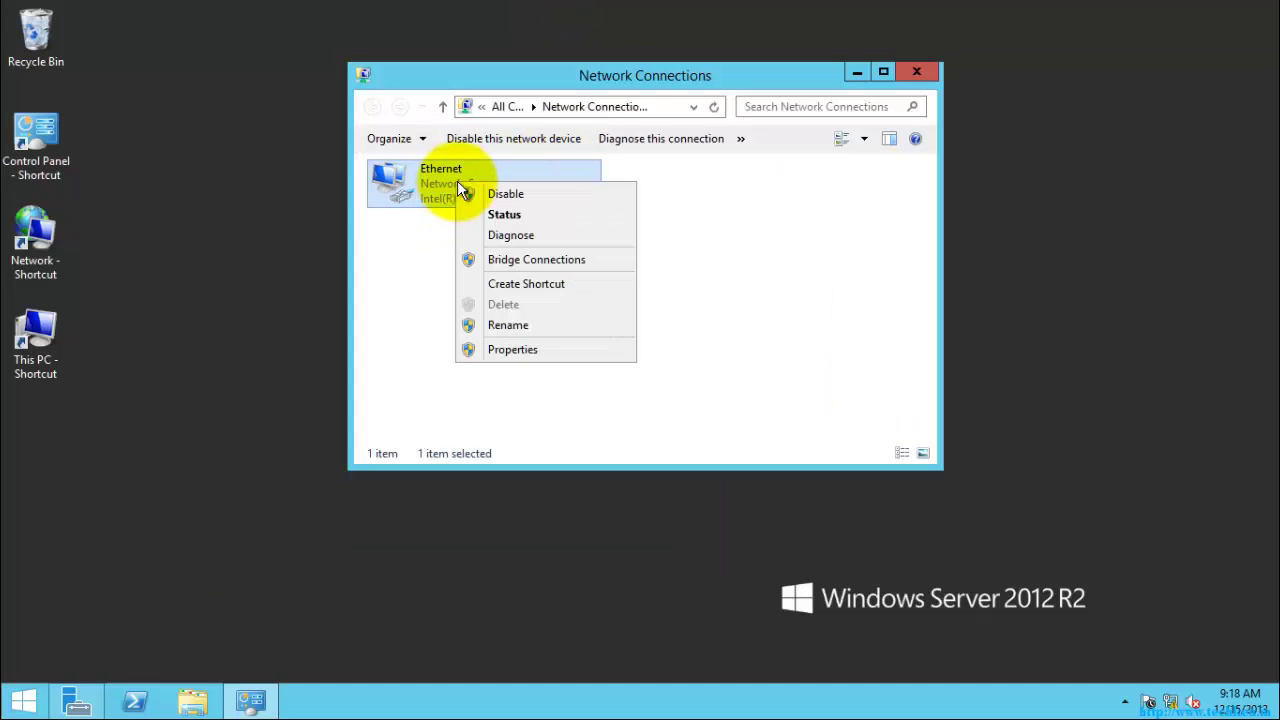
{"action": "left_click", "coordinate": [510, 350]}
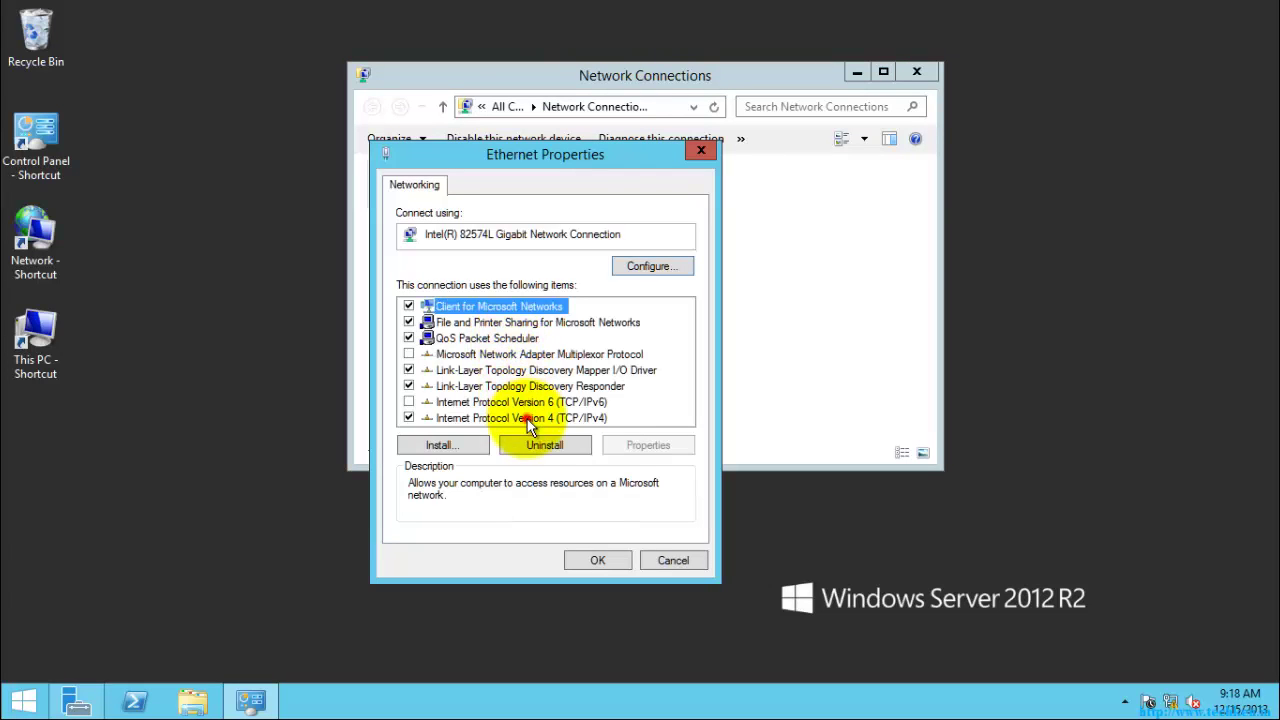
{"action": "double_click", "coordinate": [528, 418]}
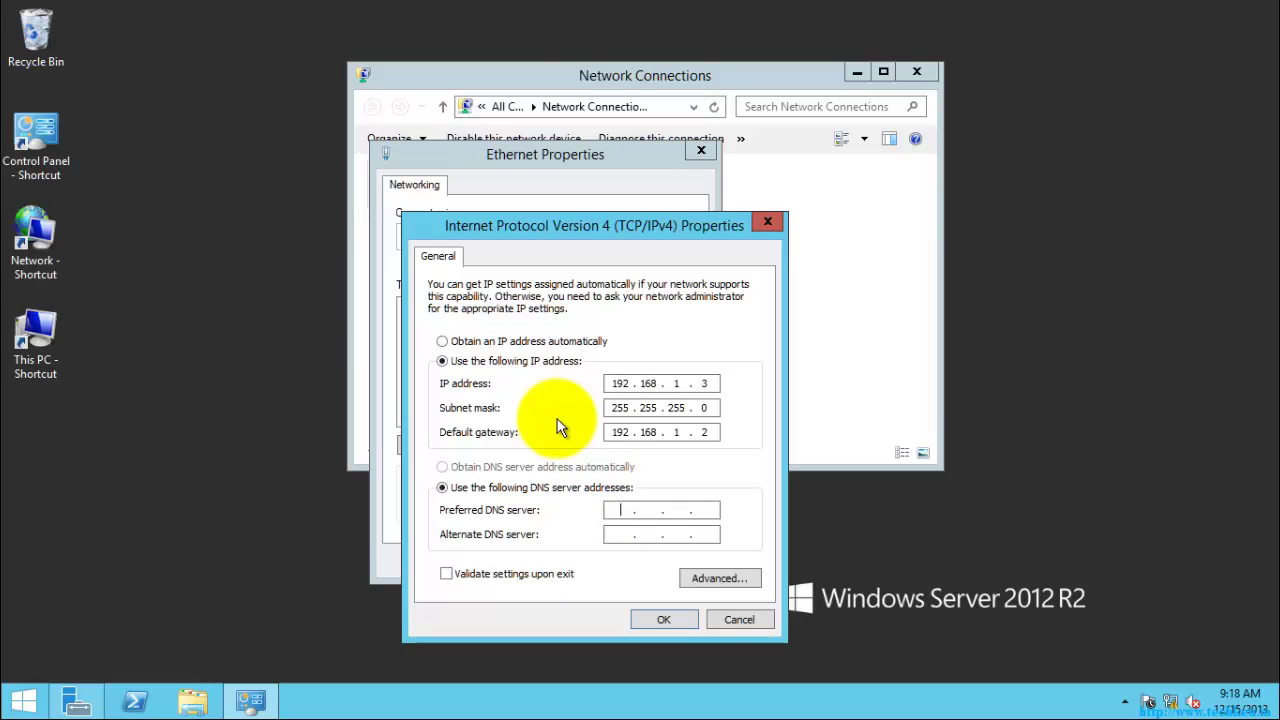
{"action": "type", "text": "192 . 168"}
{"action": "type", "text": "1.3"}
Set the alternate DNS server to the loopback address 127.0.0.1
{"action": "left_click", "coordinate": [616, 532]}
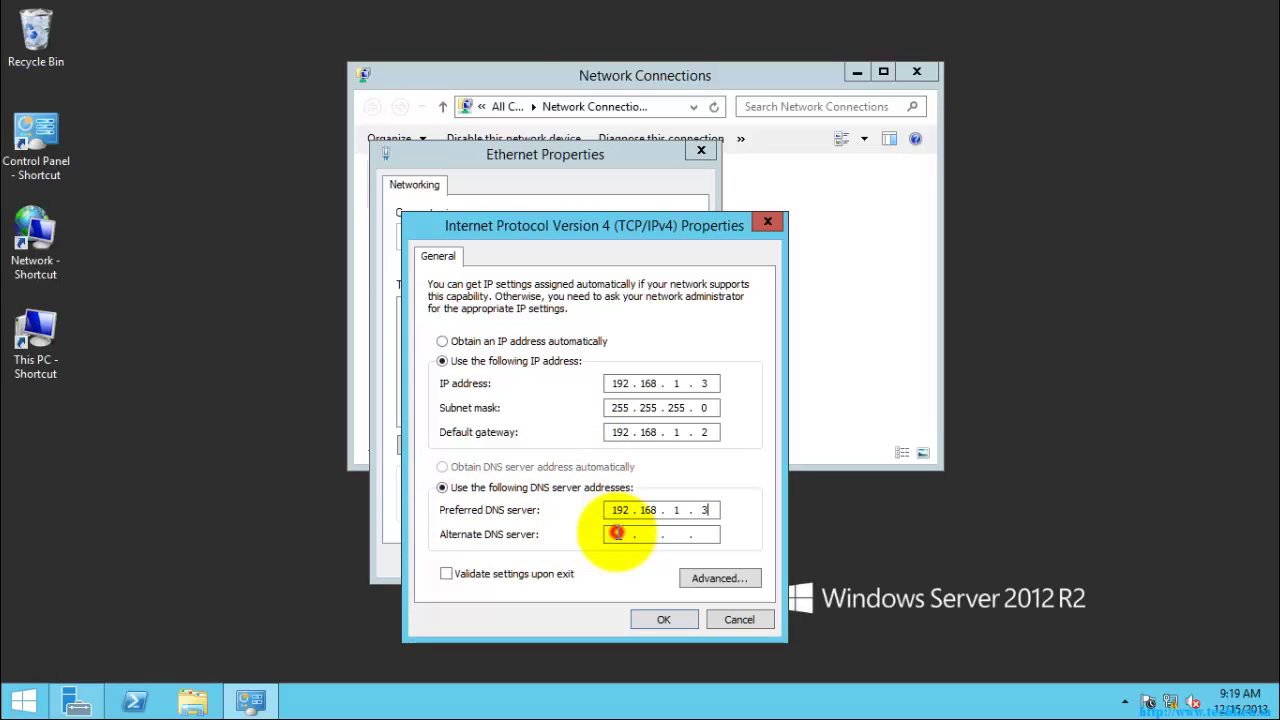
{"action": "type", "text": "127 . 0 . 0 . 7"}
{"action": "key", "text": "BackSpace"}
{"action": "type", "text": "1"}
Review the preferred and alternate DNS server entries against the adapter's own IP address
{"action": "left_click", "coordinate": [717, 510]}
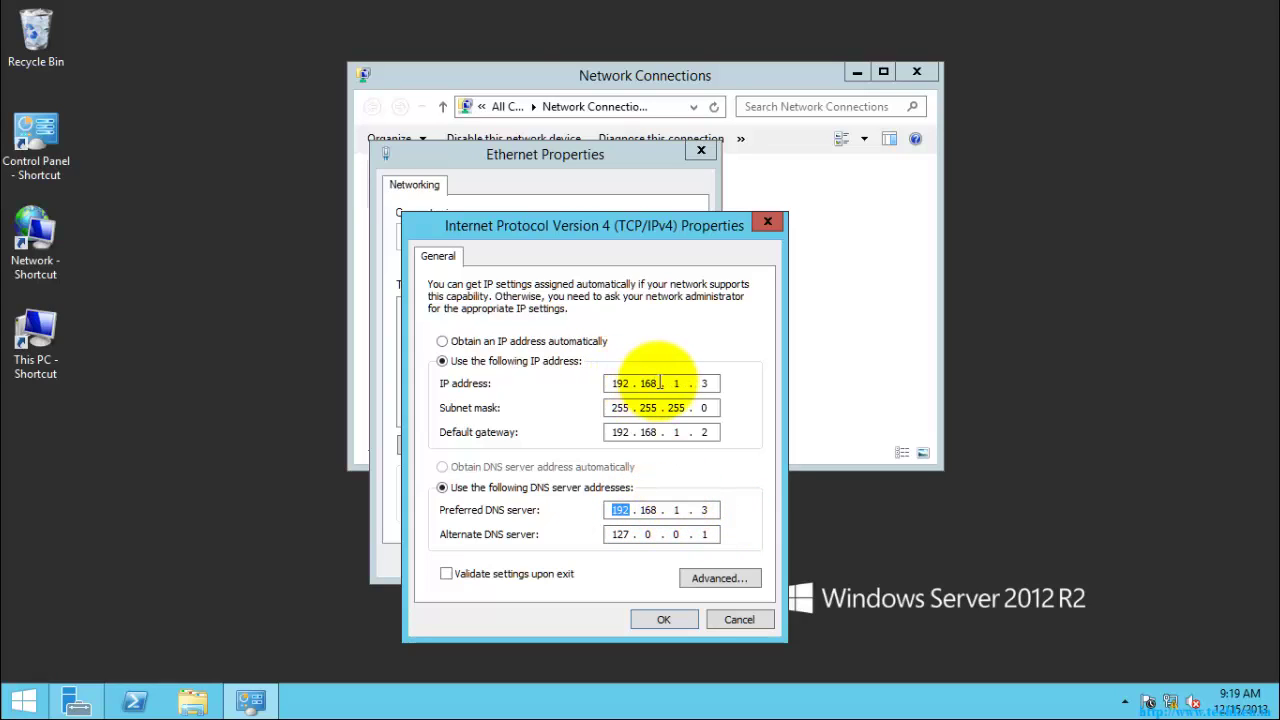
{"action": "left_click", "coordinate": [657, 510]}
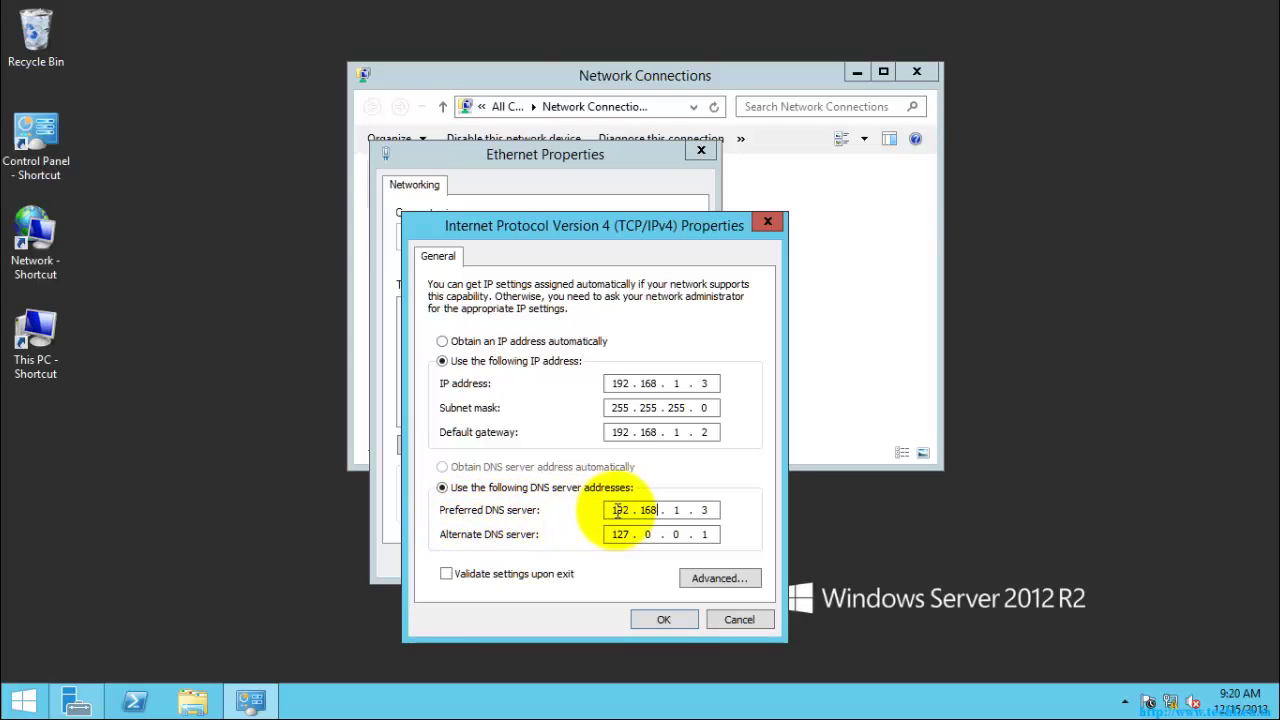
{"action": "left_click_drag", "start_coordinate": [608, 510], "coordinate": [655, 512]}
{"action": "left_click", "coordinate": [706, 510]}
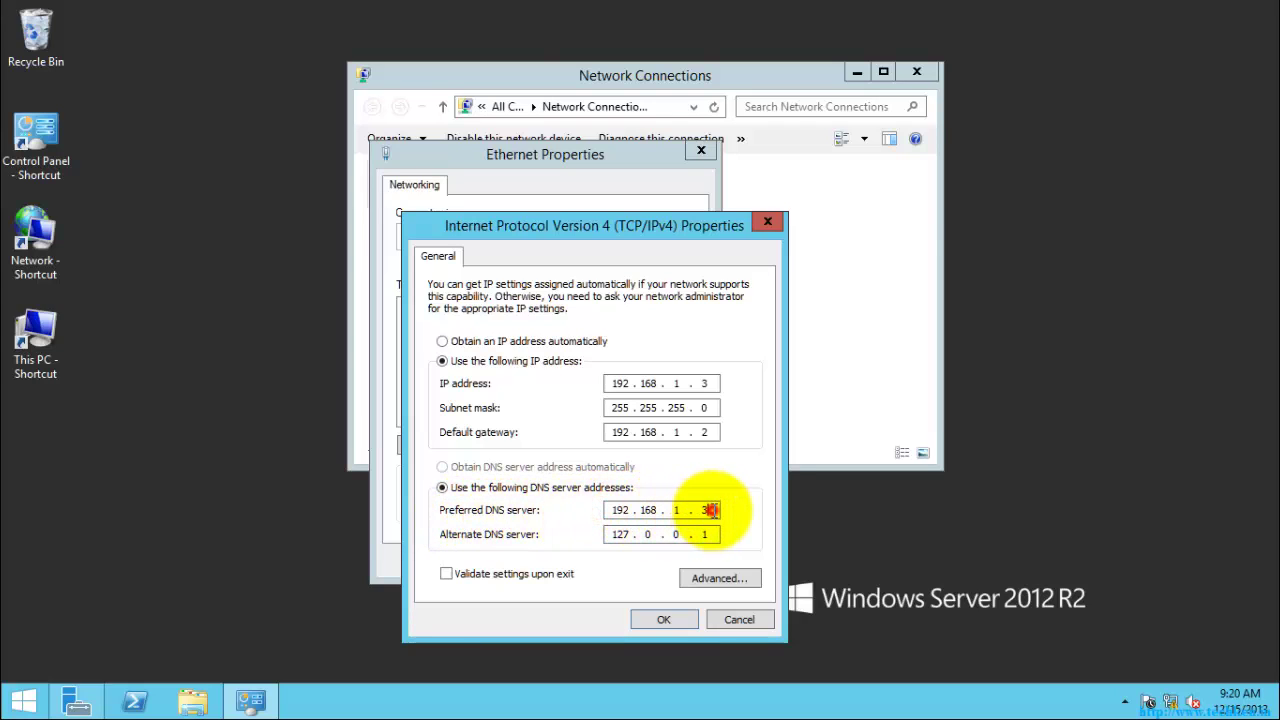
{"action": "left_click", "coordinate": [708, 382]}
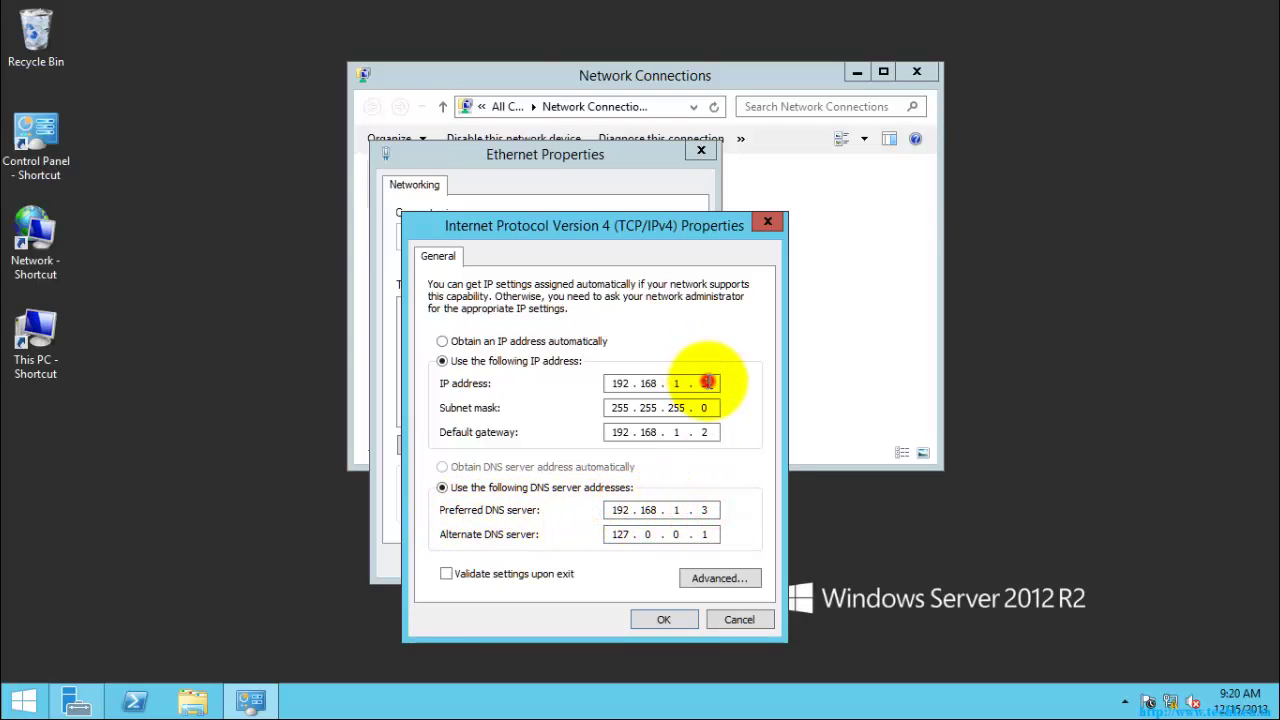
{"action": "left_click", "coordinate": [606, 536]}
{"action": "double_click", "coordinate": [610, 536]}
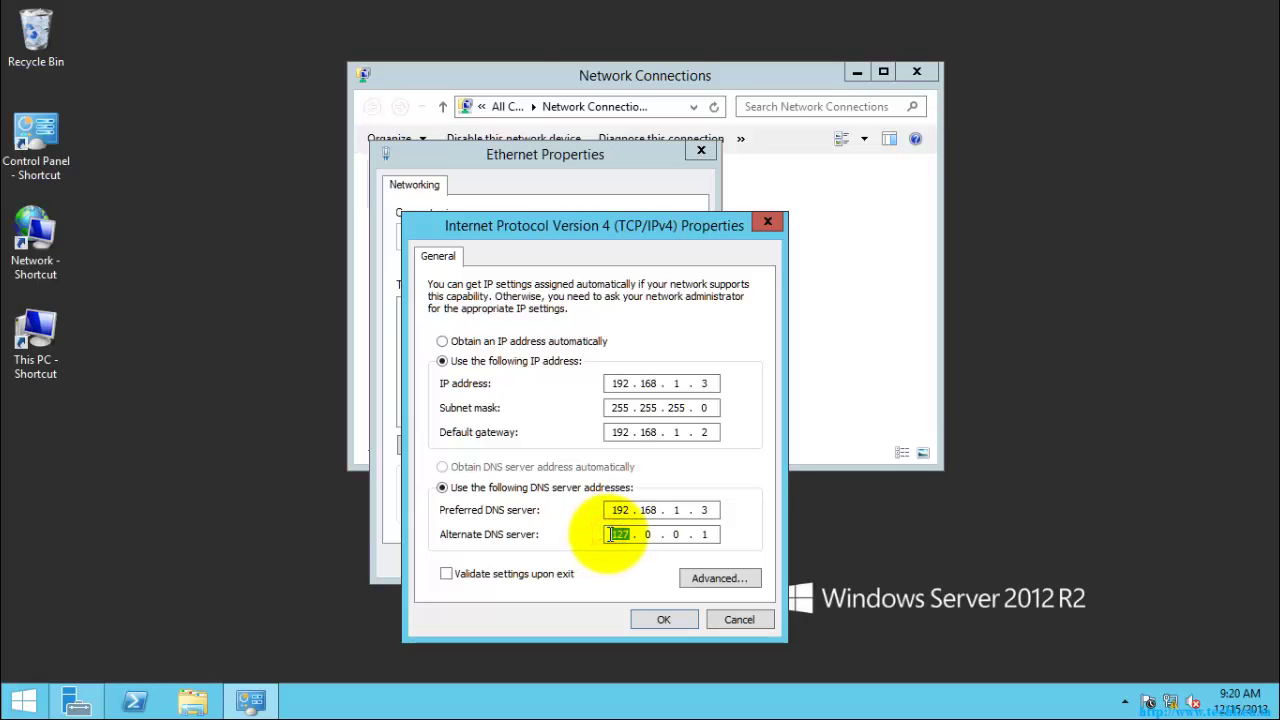
{"action": "left_click", "coordinate": [704, 535]}
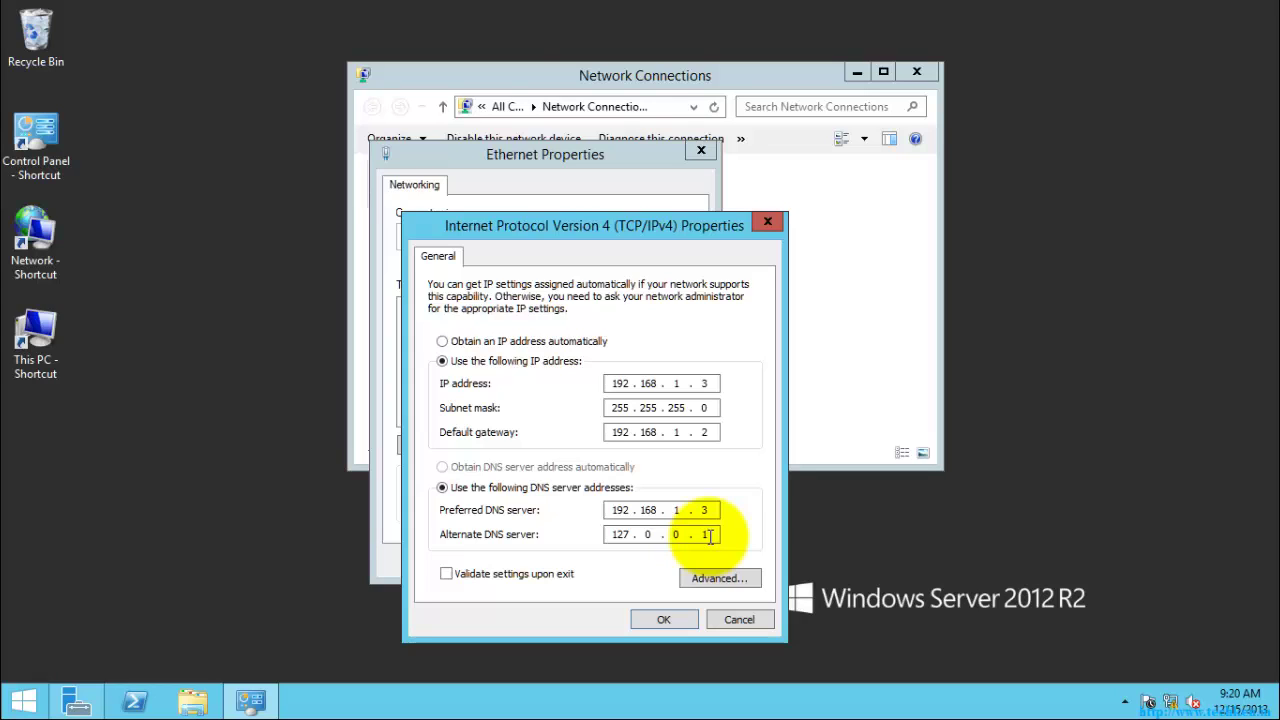
{"action": "left_click", "coordinate": [705, 510]}
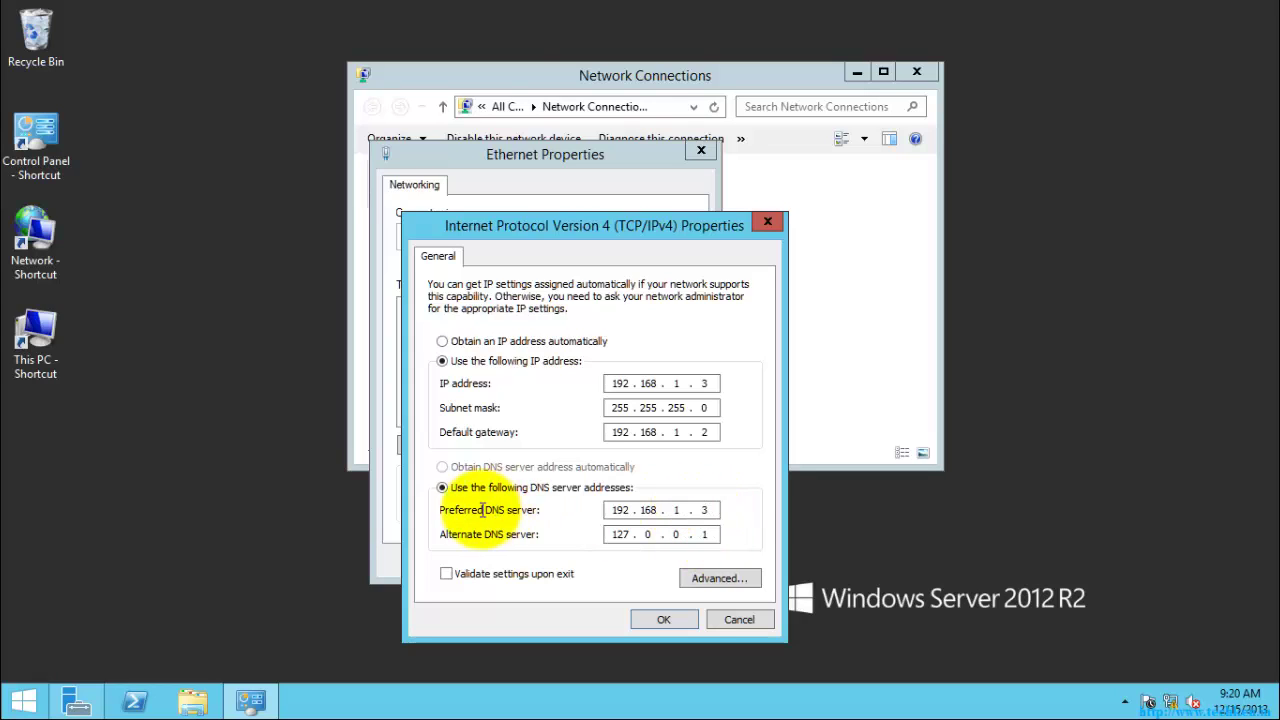
{"action": "double_click", "coordinate": [607, 512]}
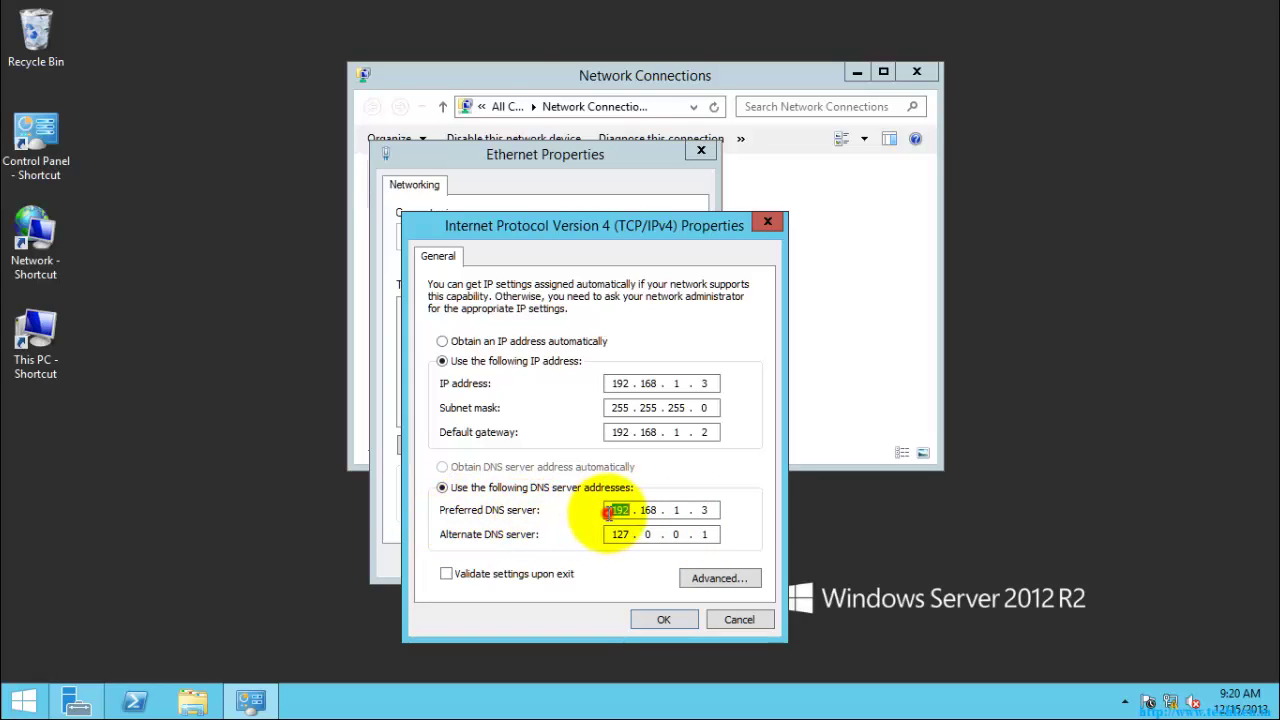
{"action": "left_click", "coordinate": [705, 383]}
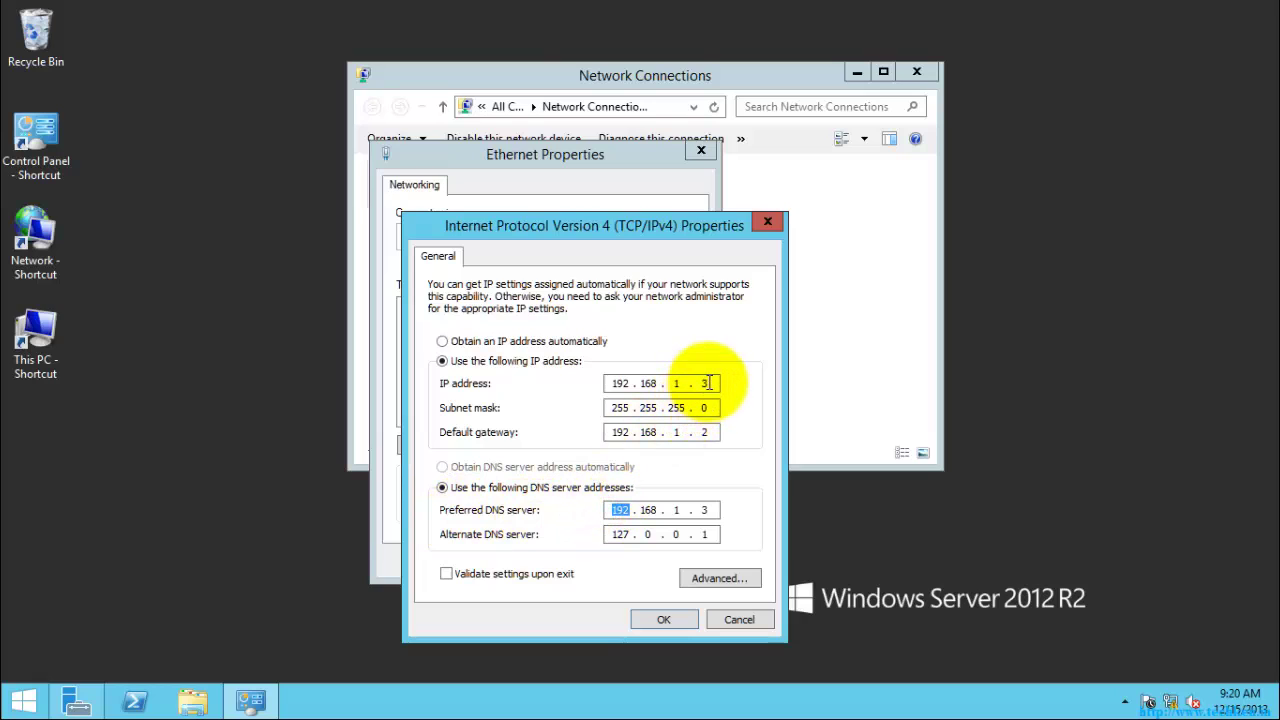
{"action": "left_click", "coordinate": [705, 511]}
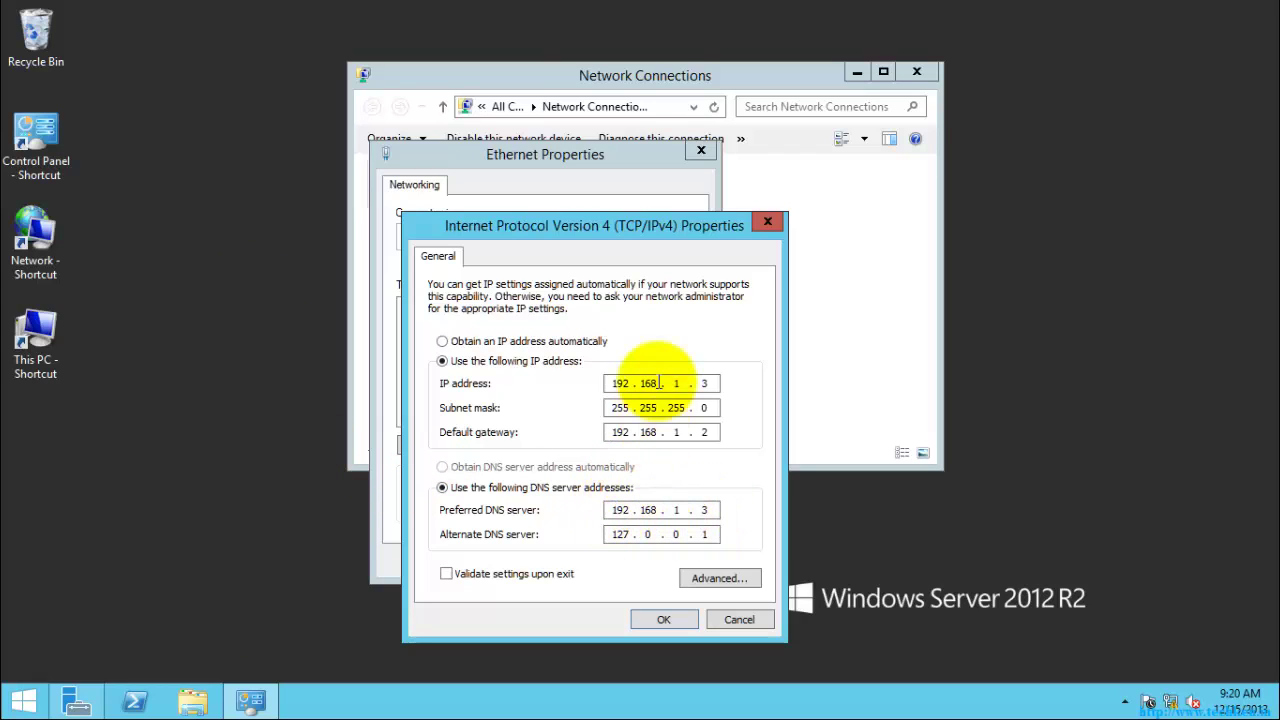
{"action": "left_click", "coordinate": [612, 510]}
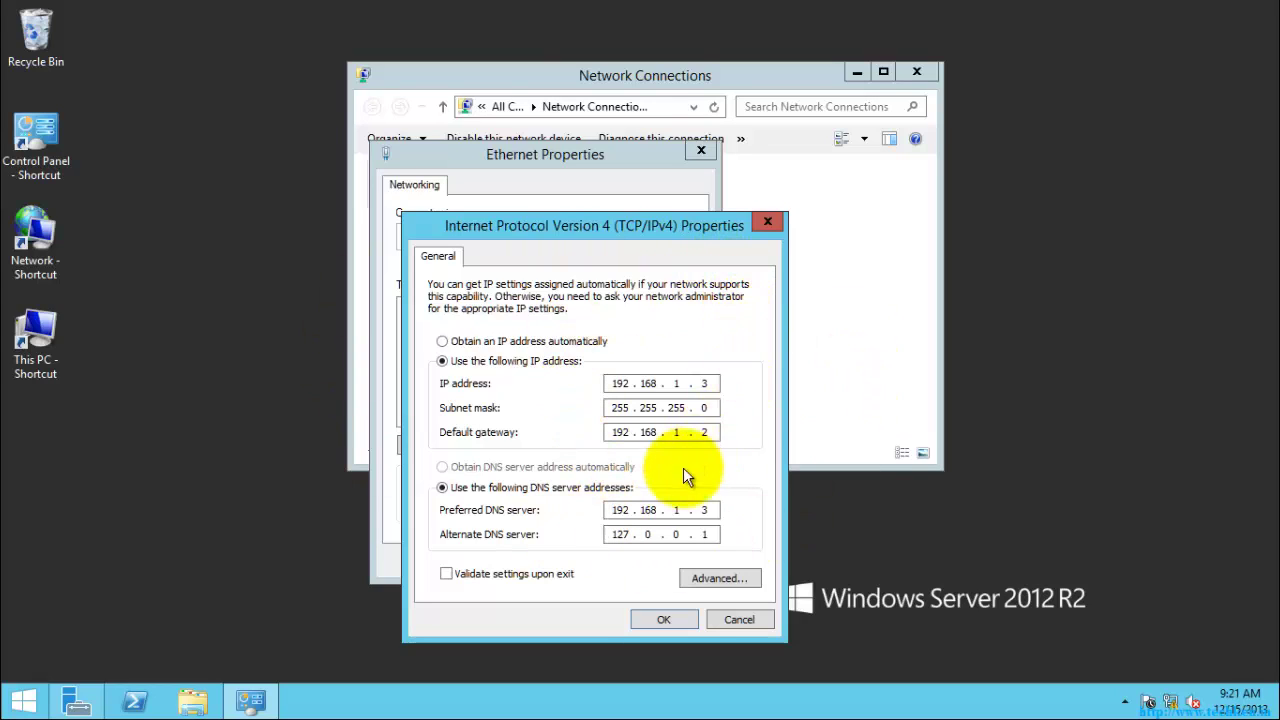
{"action": "left_click", "coordinate": [609, 510]}
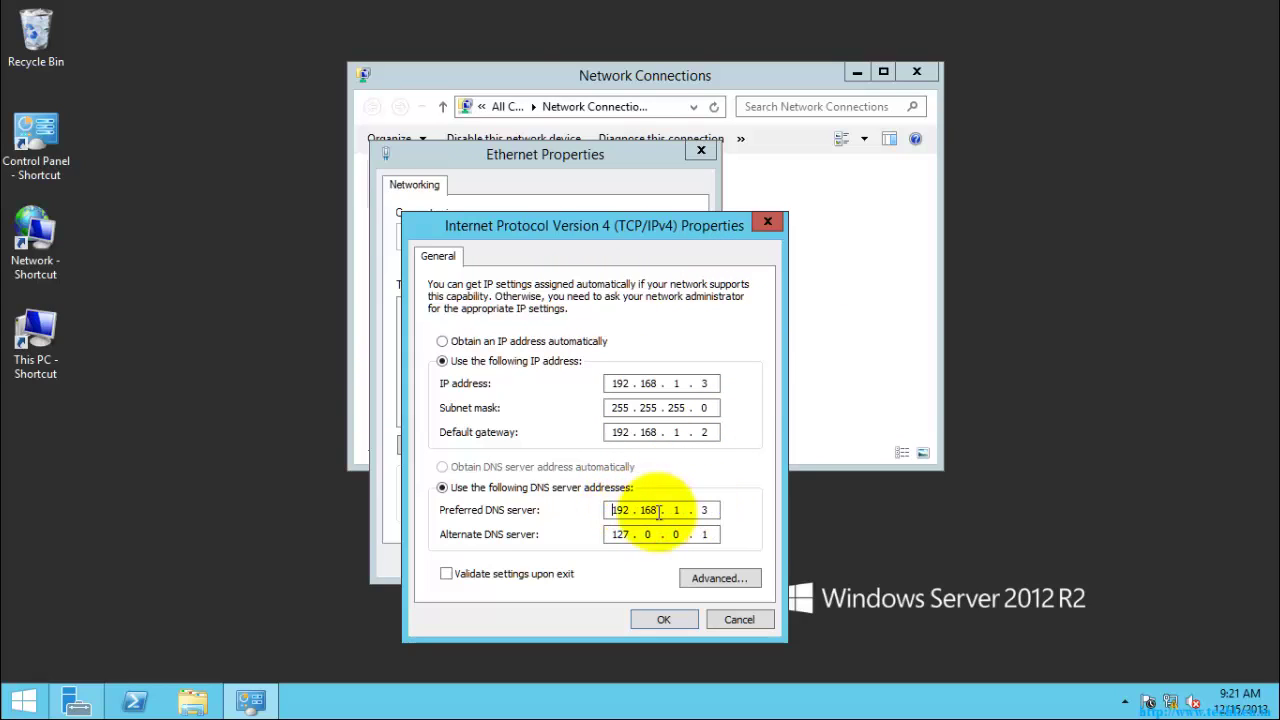
Save the Ethernet adapter's IPv4 settings and close Network Connections, returning to a refreshed desktop
{"action": "left_click", "coordinate": [664, 620]}
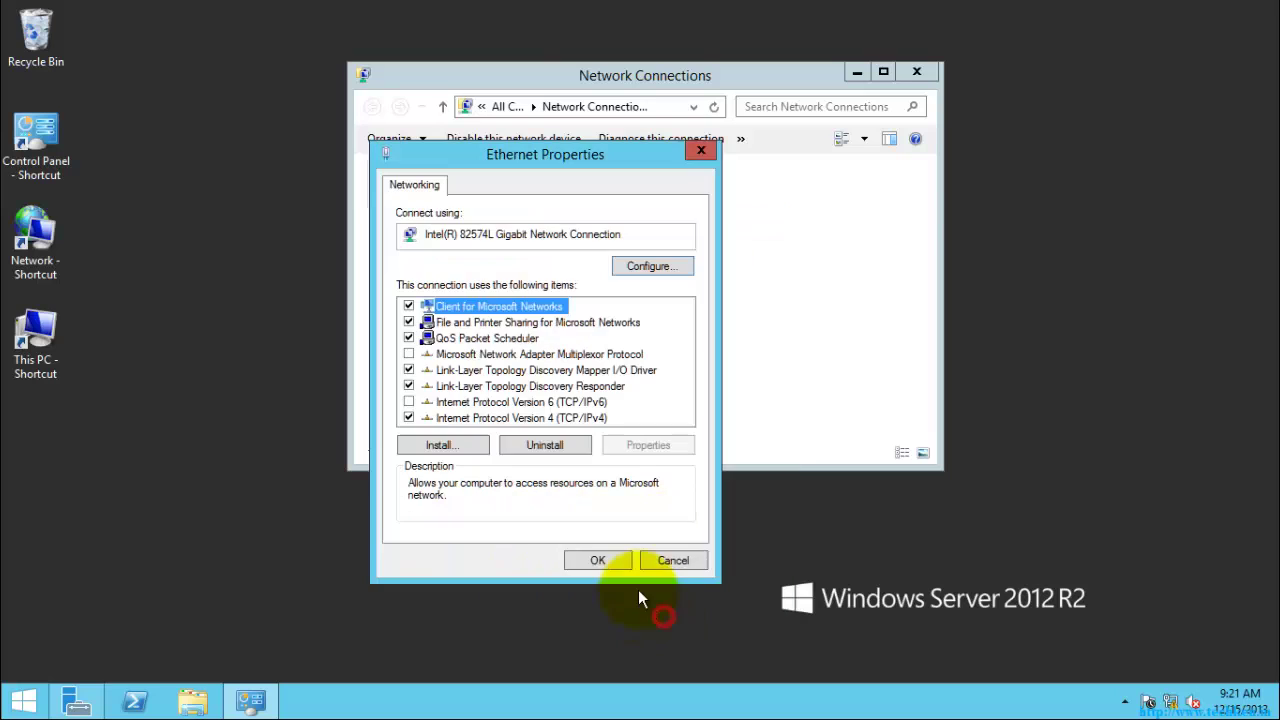
{"action": "left_click", "coordinate": [585, 560]}
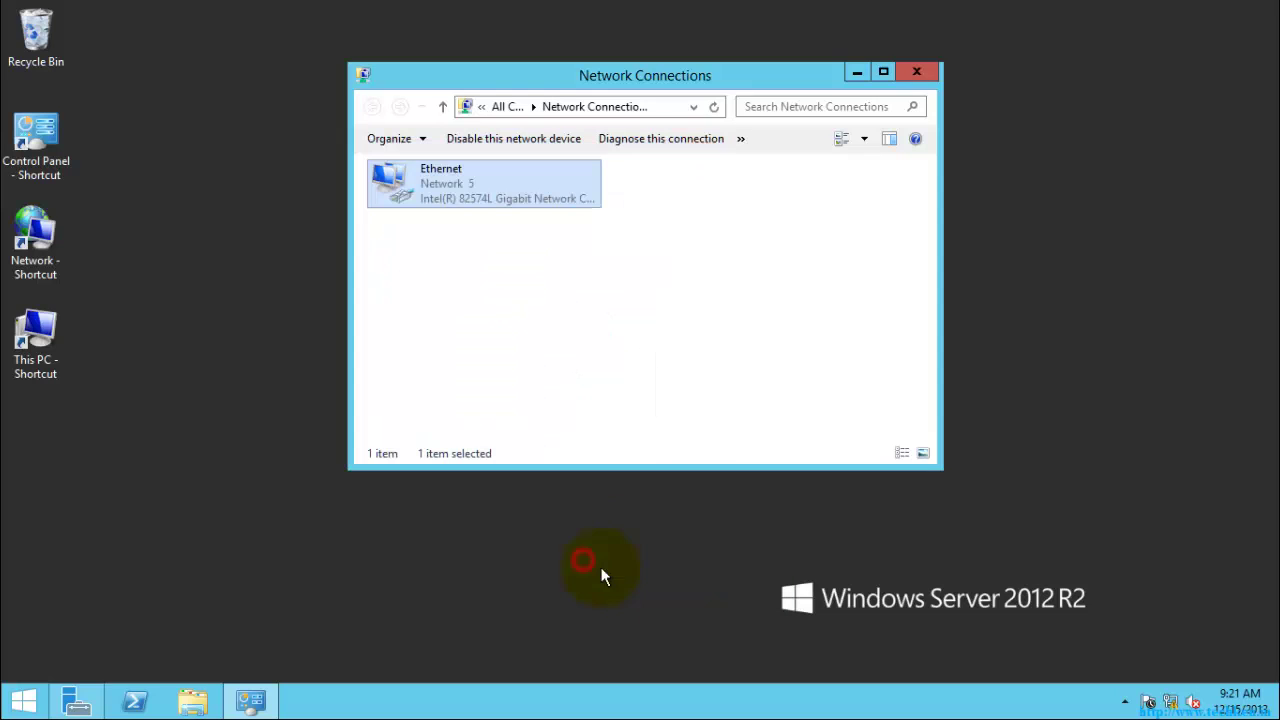
{"action": "left_click", "coordinate": [916, 72]}
{"action": "right_click", "coordinate": [433, 335]}
{"action": "left_click", "coordinate": [528, 382]}
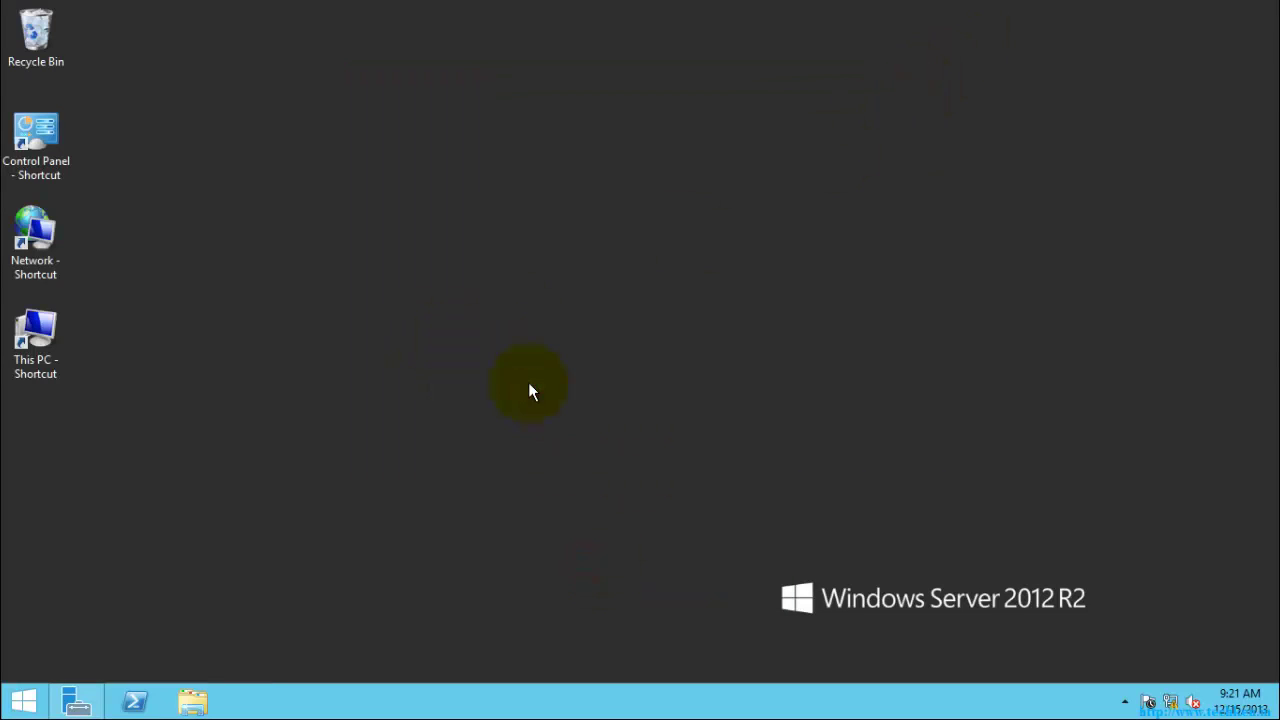
Open a Command Prompt and run ipconfig to check the Ethernet adapter's IP configuration
{"action": "key", "text": "super+r"}
{"action": "type", "text": "cmd"}
{"action": "key", "text": "Return"}
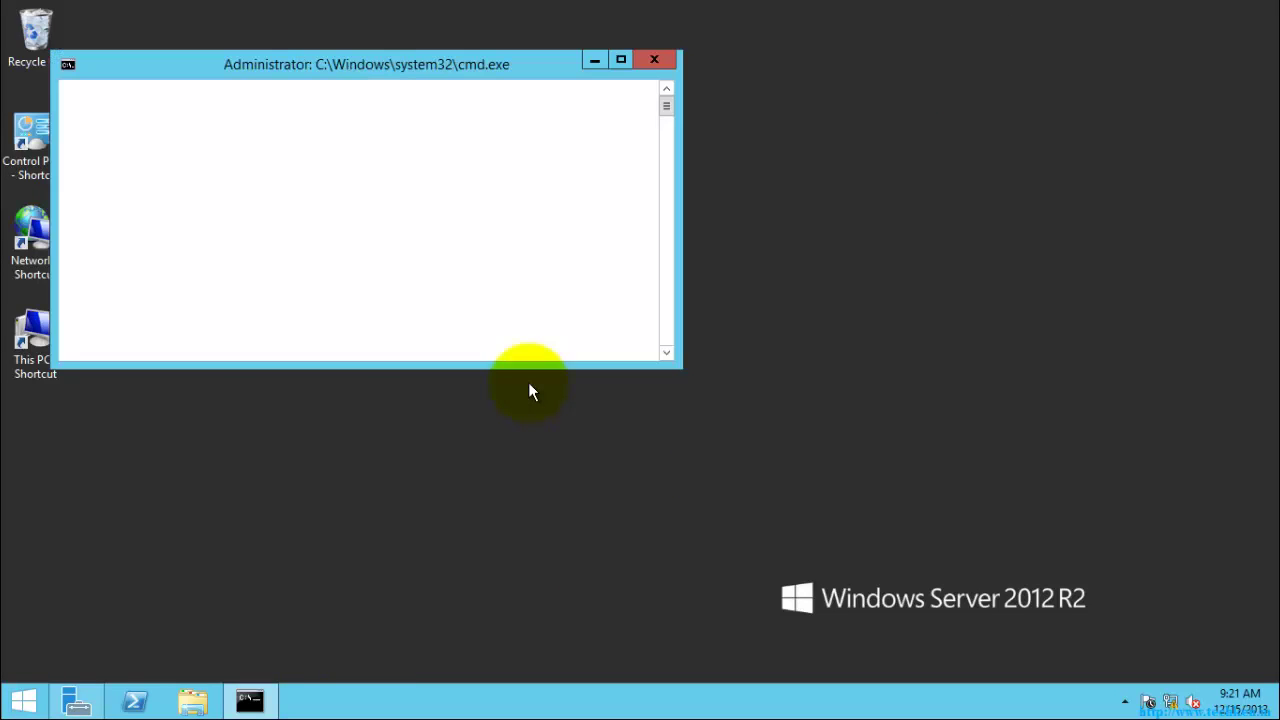
{"action": "left_click_drag", "start_coordinate": [406, 63], "coordinate": [668, 136]}
{"action": "type", "text": "ipcon"}
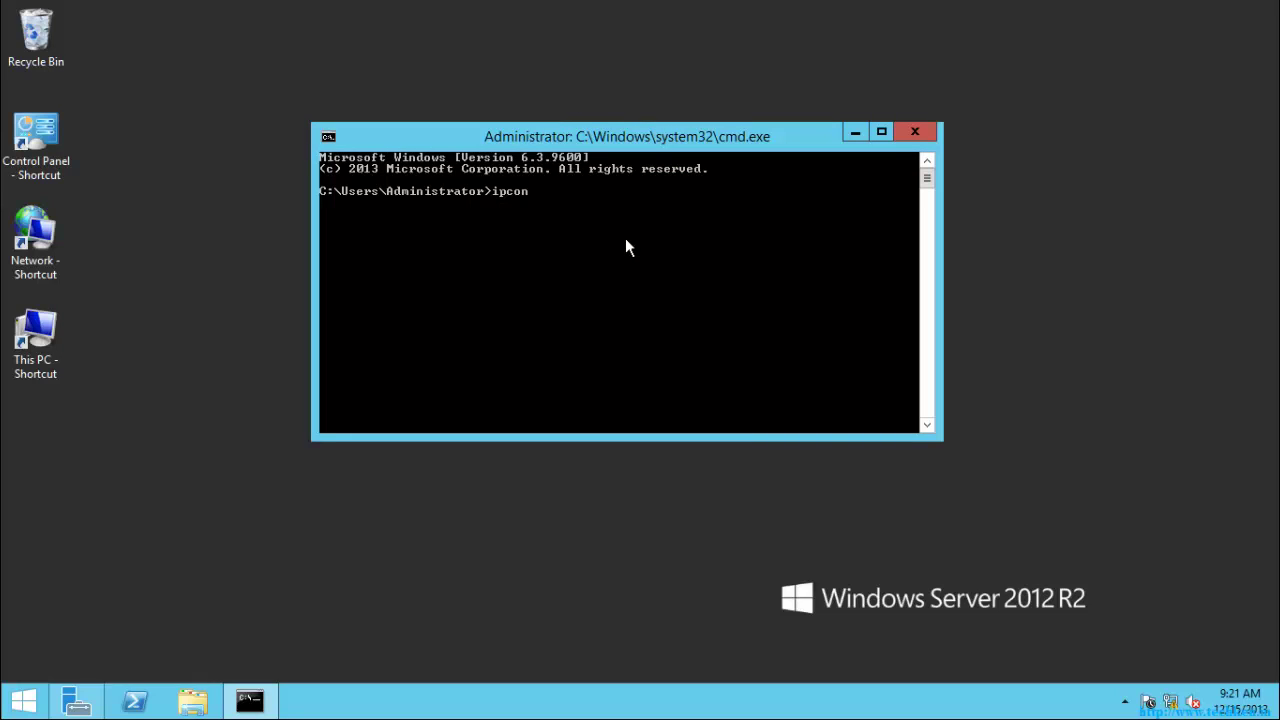
{"action": "type", "text": "fig"}
{"action": "key", "text": "Return"}
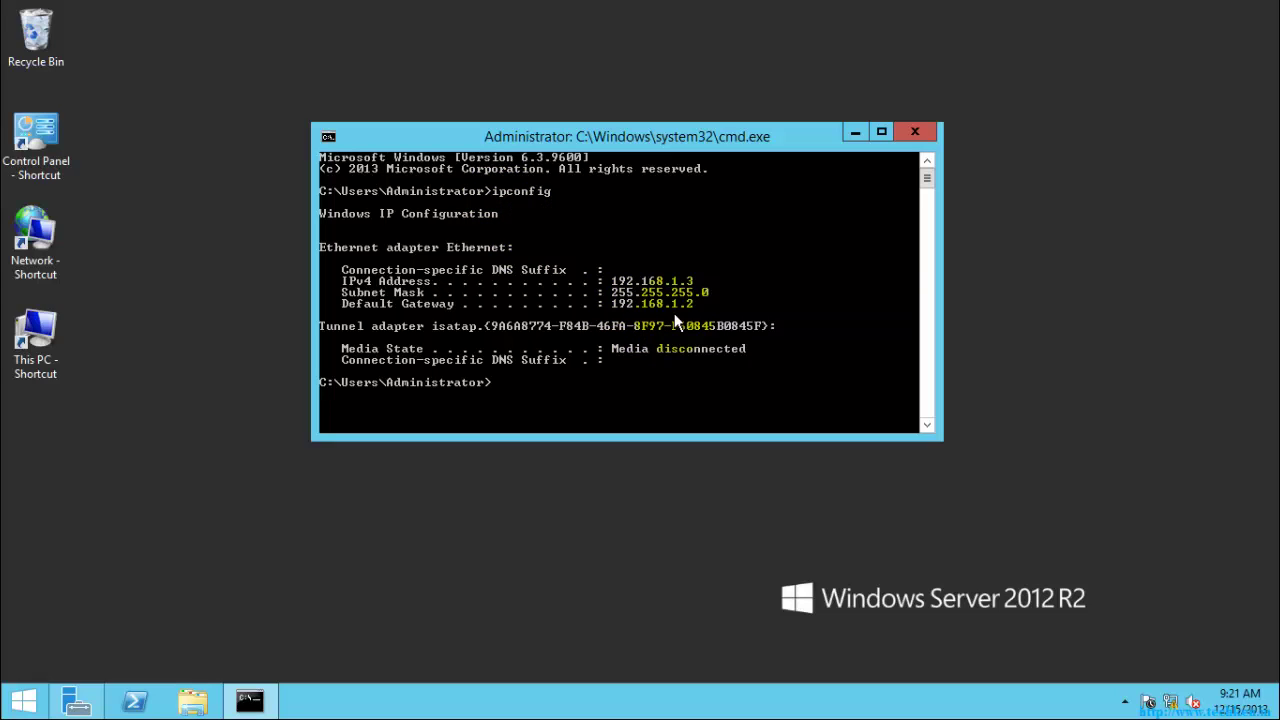
Run ipconfig /all to check the full adapter configuration including its DNS servers, and close the Command Prompt
{"action": "key", "text": "Up"}
{"action": "type", "text": "/all"}
{"action": "key", "text": "Return"}
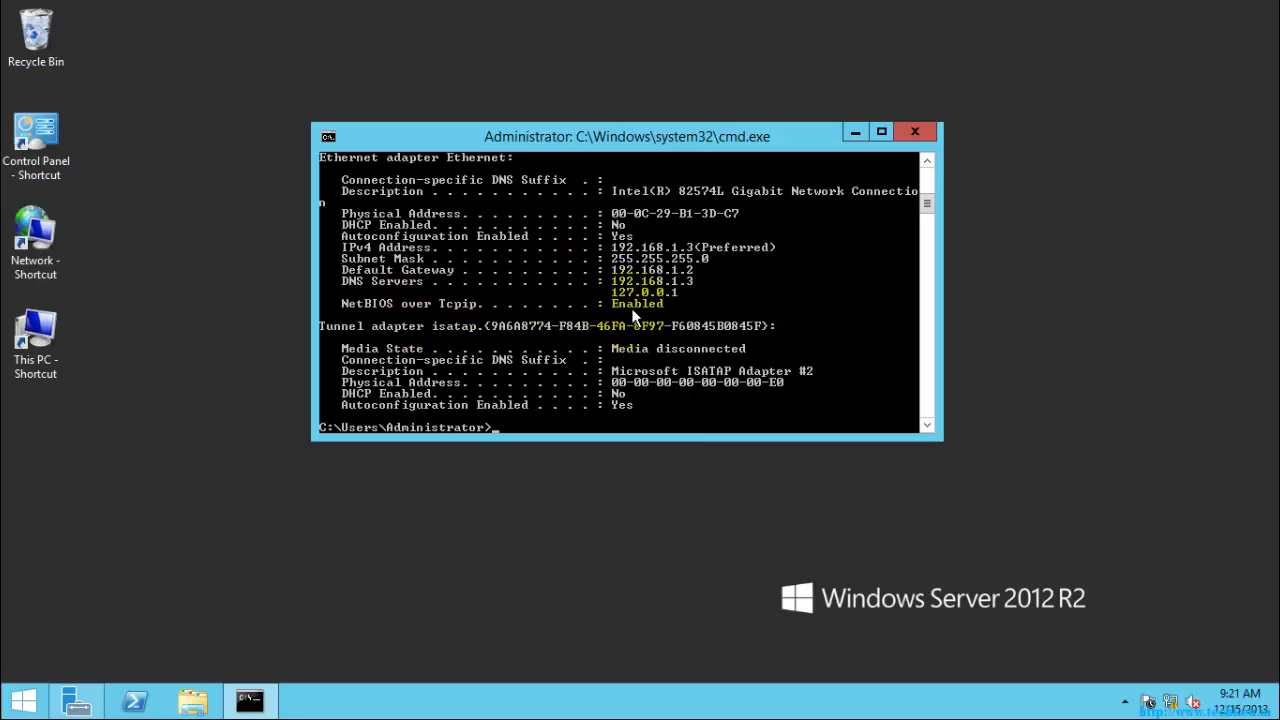
{"action": "left_click", "coordinate": [907, 134]}
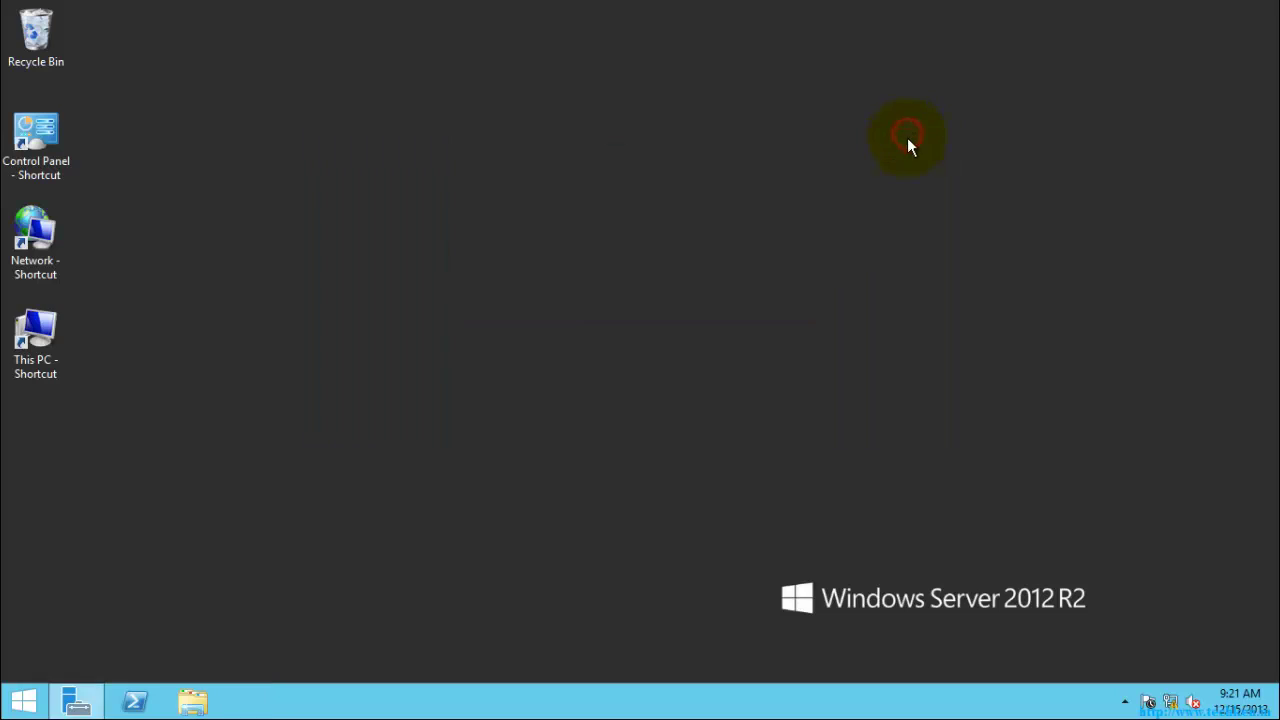
Refresh the desktop and run ncpa.cpl to open Network Connections
{"action": "right_click", "coordinate": [424, 363]}
{"action": "left_click", "coordinate": [462, 402]}
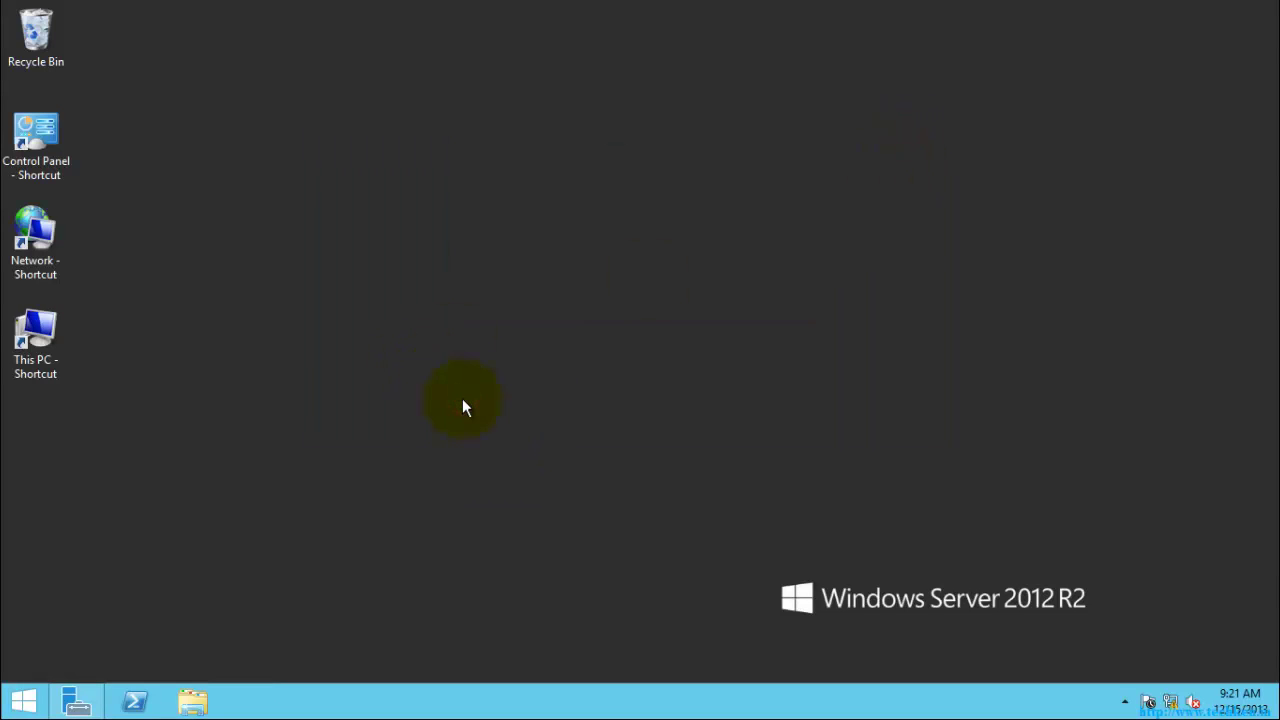
{"action": "key", "text": "super+r"}
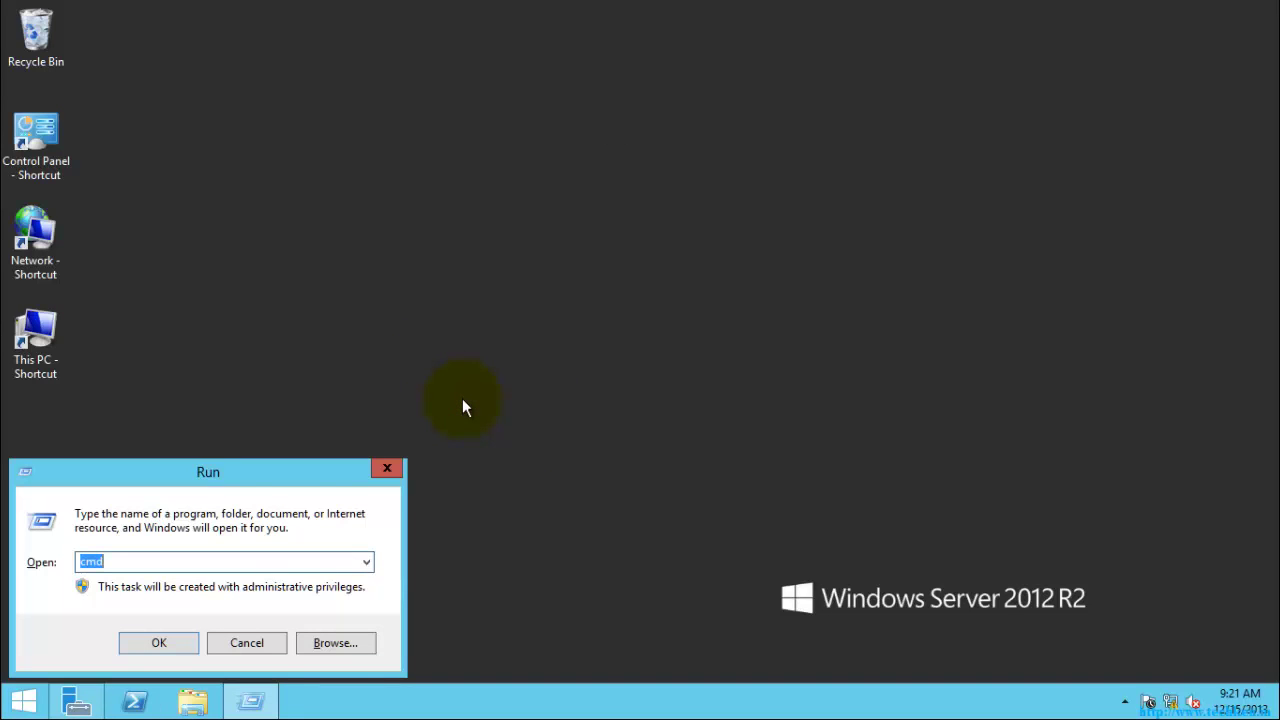
{"action": "type", "text": "n"}
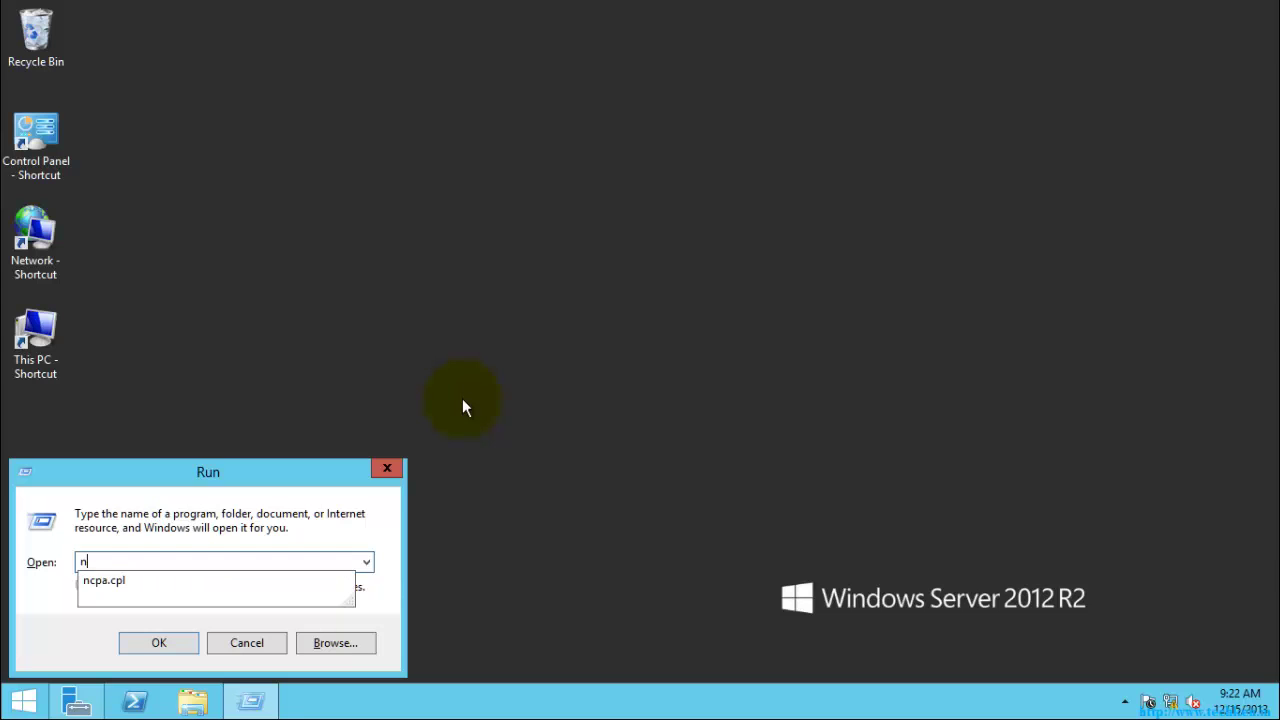
{"action": "type", "text": "cpa.cpl"}
{"action": "key", "text": "Return"}
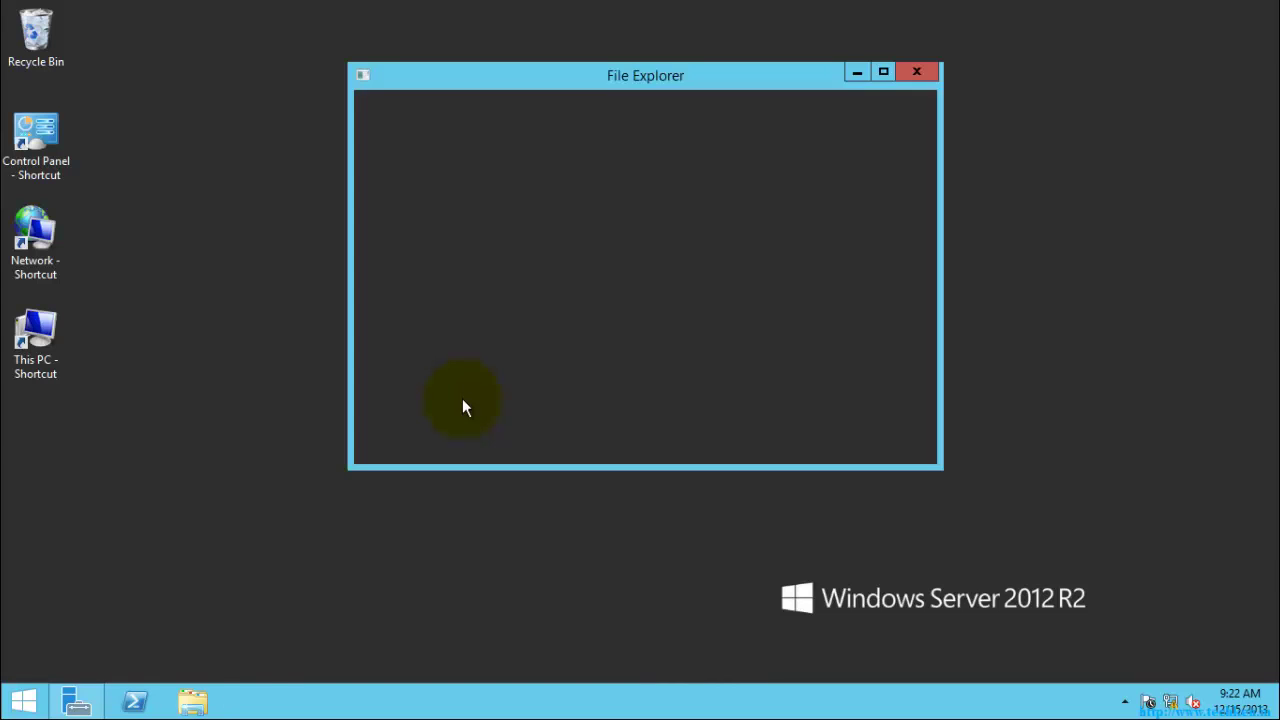
Open the advanced TCP/IP settings of the Ethernet adapter's Internet Protocol Version 4
{"action": "right_click", "coordinate": [461, 183]}
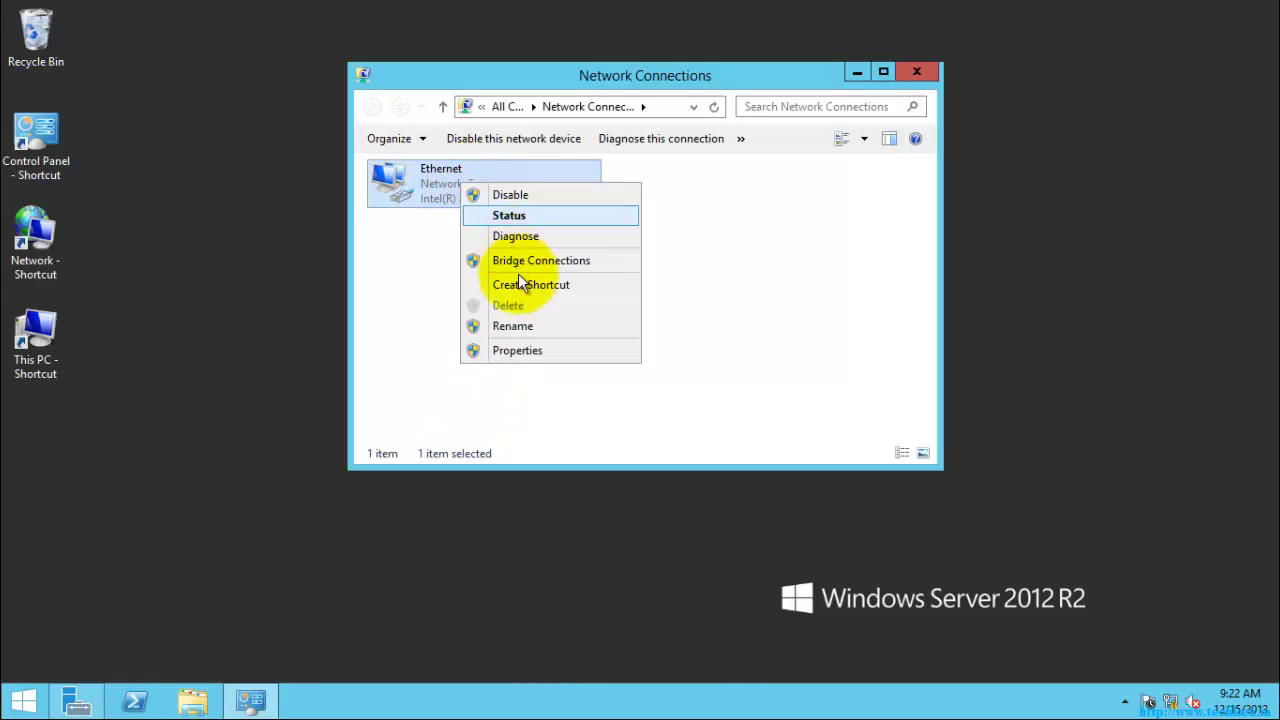
{"action": "left_click", "coordinate": [517, 350]}
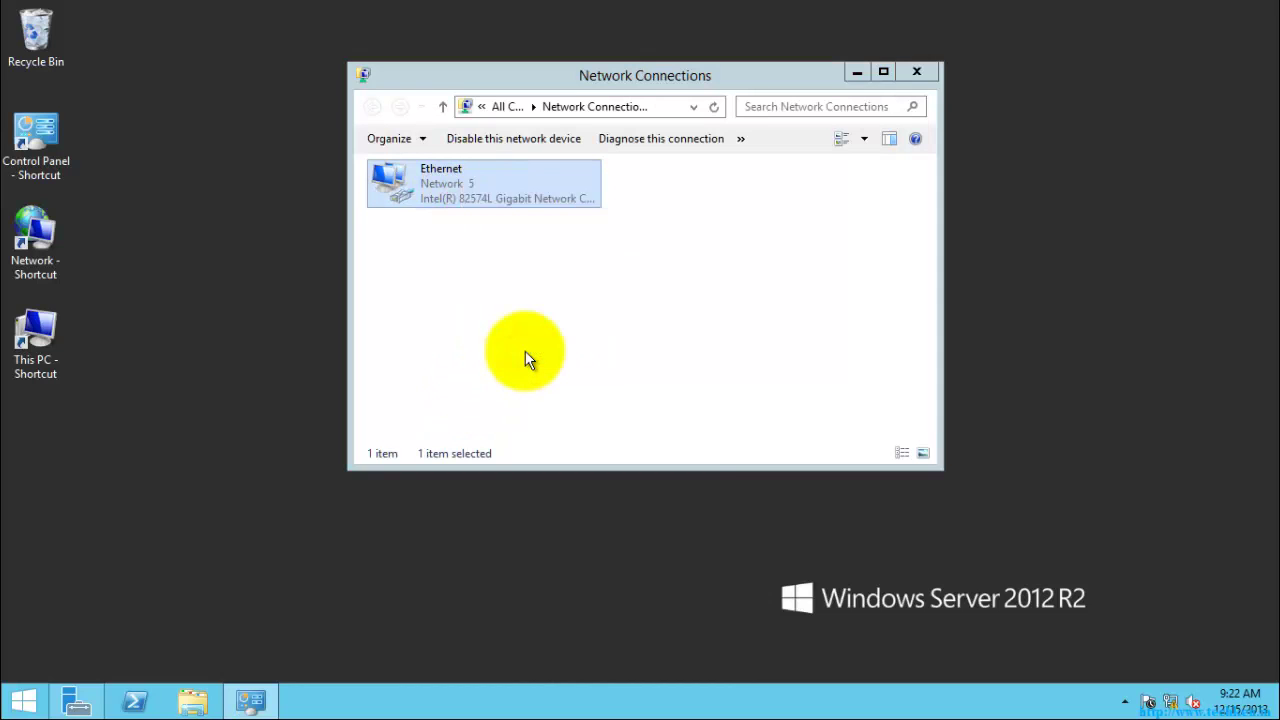
{"action": "double_click", "coordinate": [533, 417]}
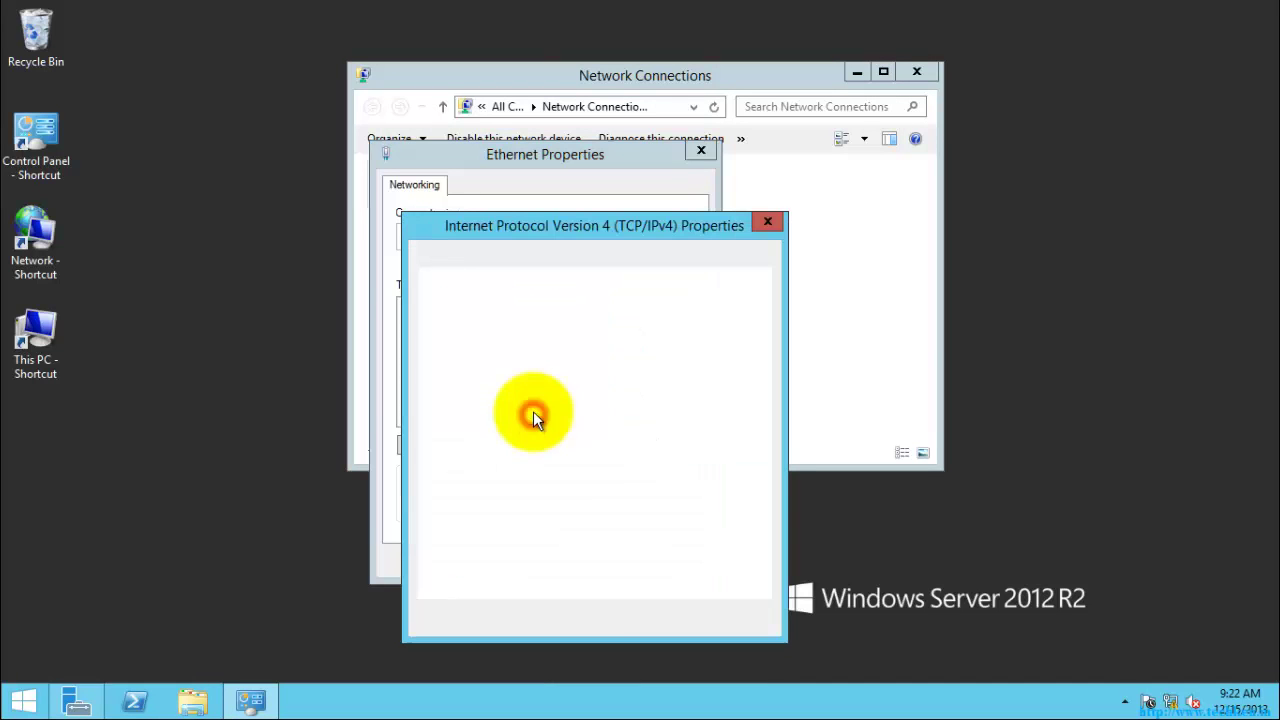
{"action": "left_click", "coordinate": [706, 578]}
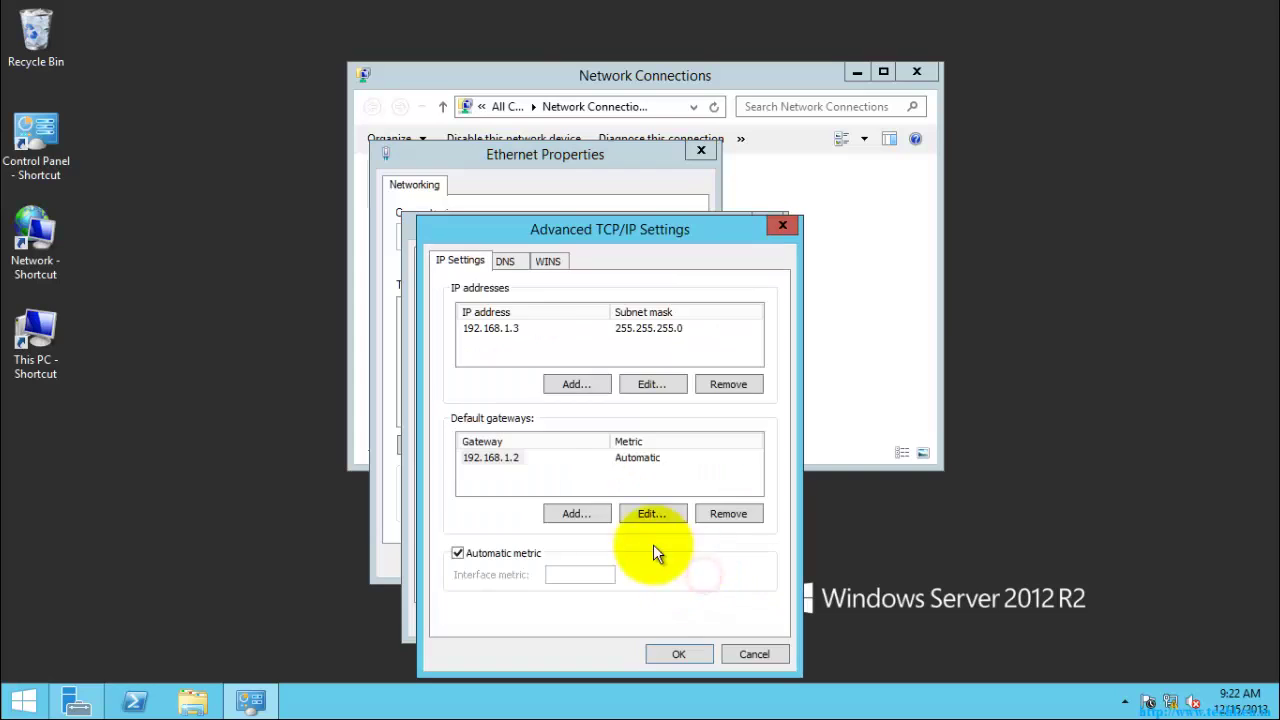
Review the adapter's advanced IP, DNS and WINS settings
{"action": "left_click", "coordinate": [505, 262]}
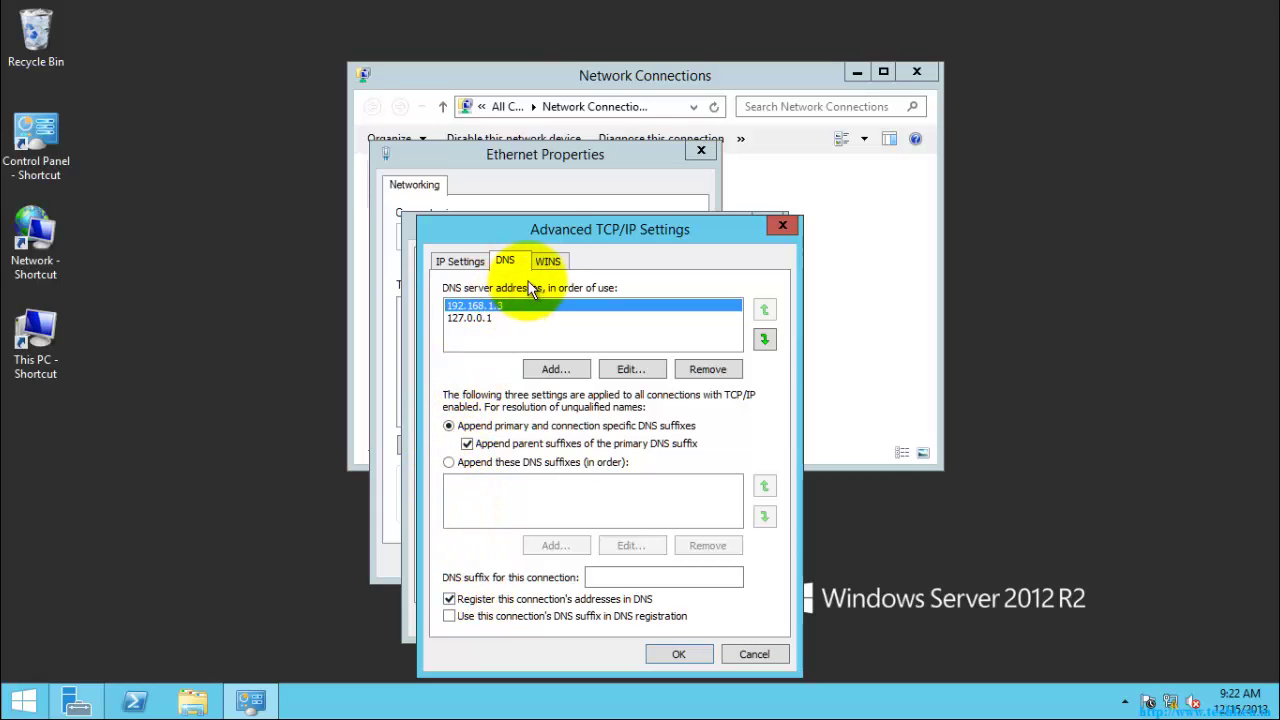
{"action": "left_click", "coordinate": [546, 261]}
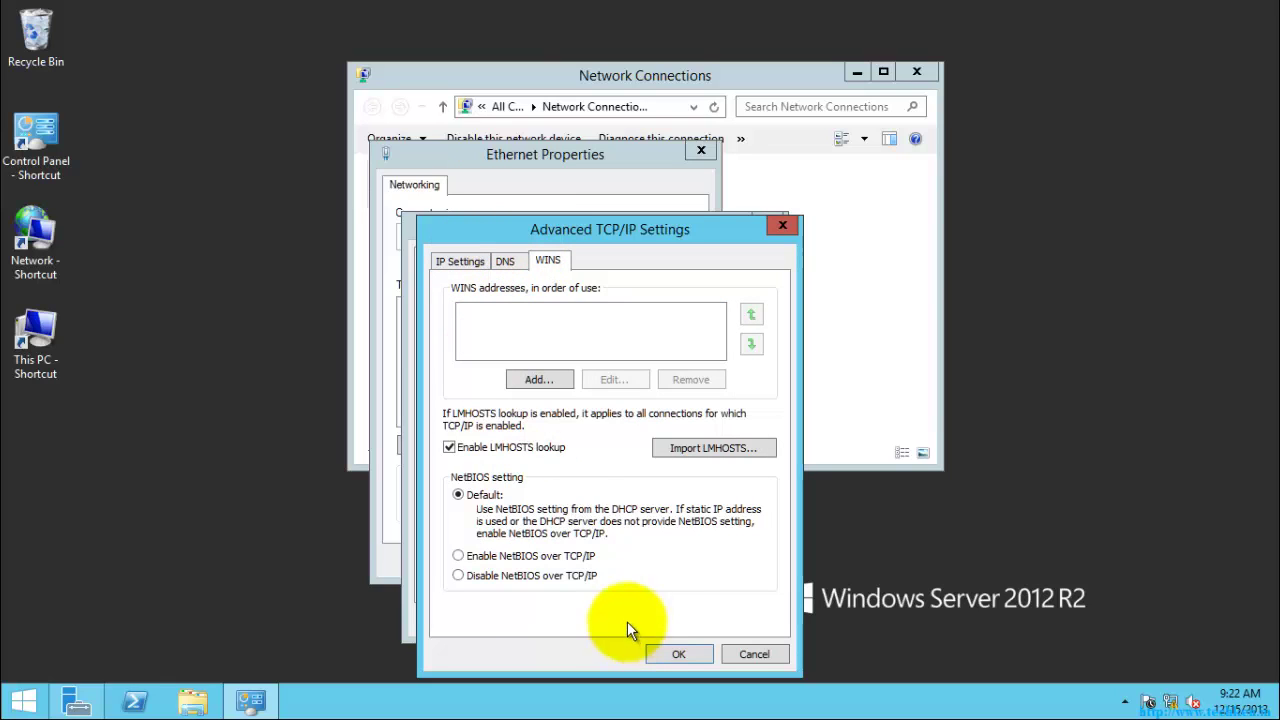
{"action": "left_click", "coordinate": [506, 262]}
{"action": "left_click", "coordinate": [455, 260]}
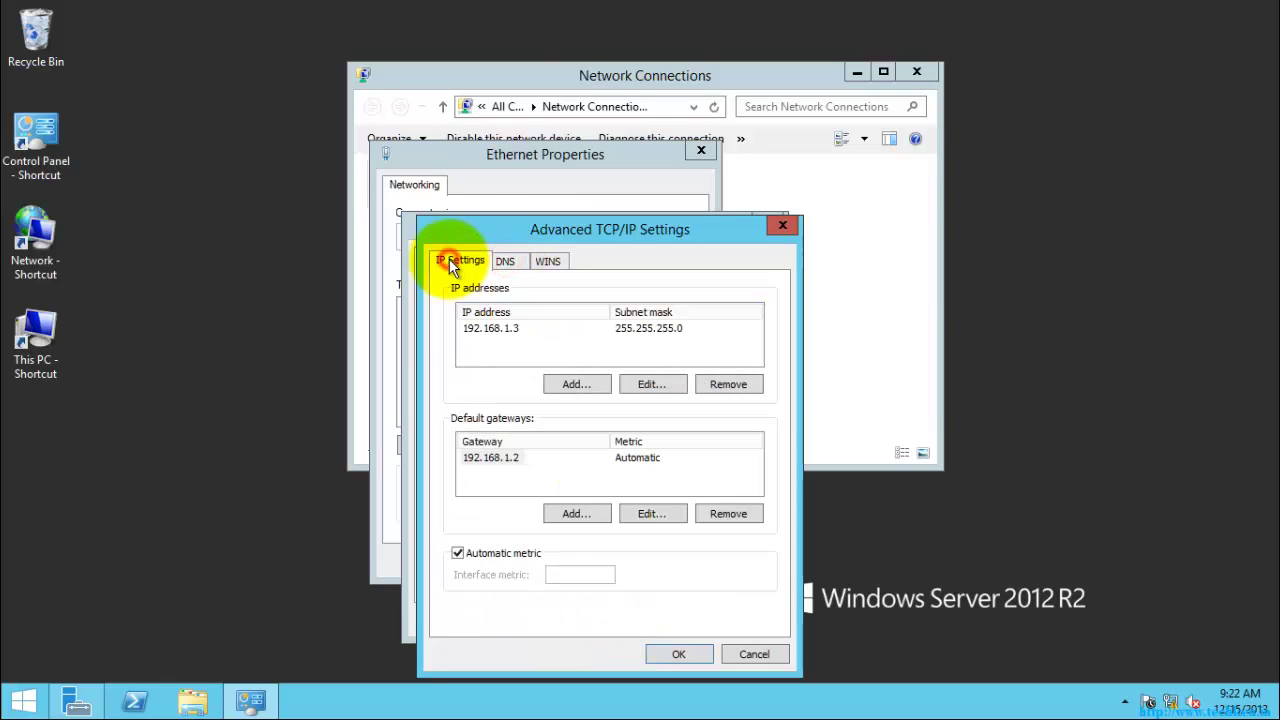
{"action": "left_click", "coordinate": [500, 263]}
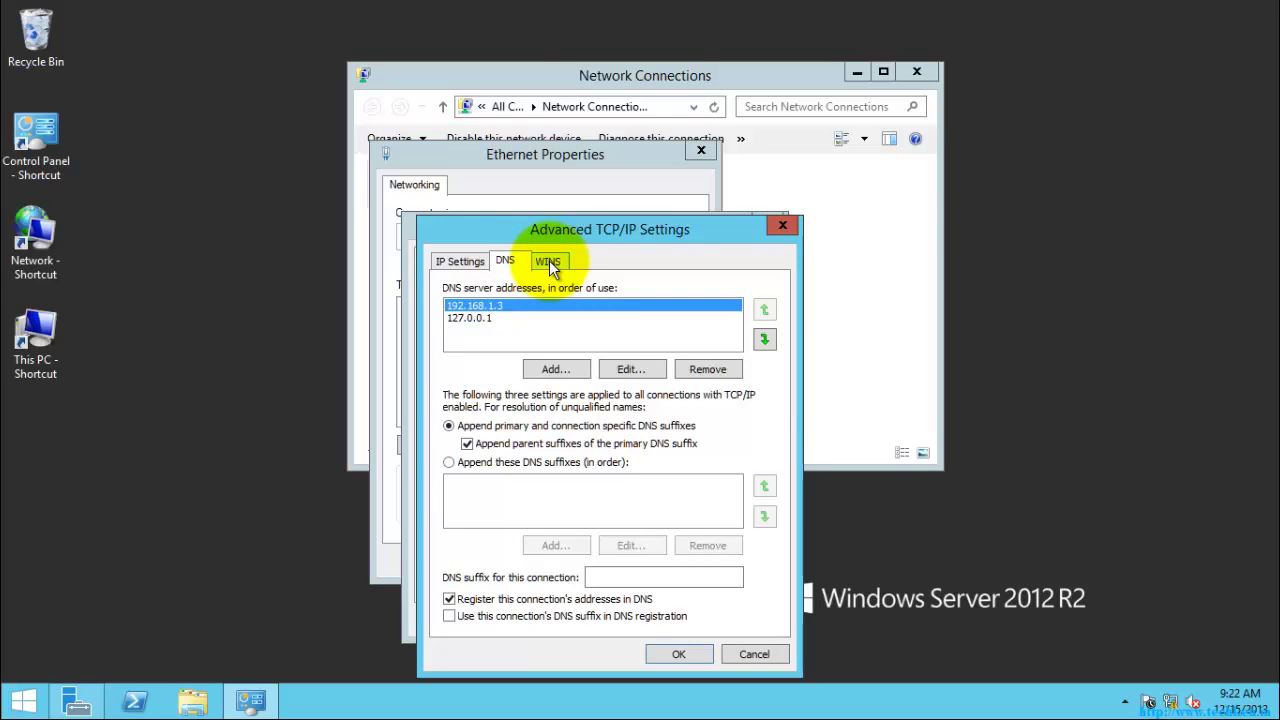
{"action": "left_click", "coordinate": [549, 260]}
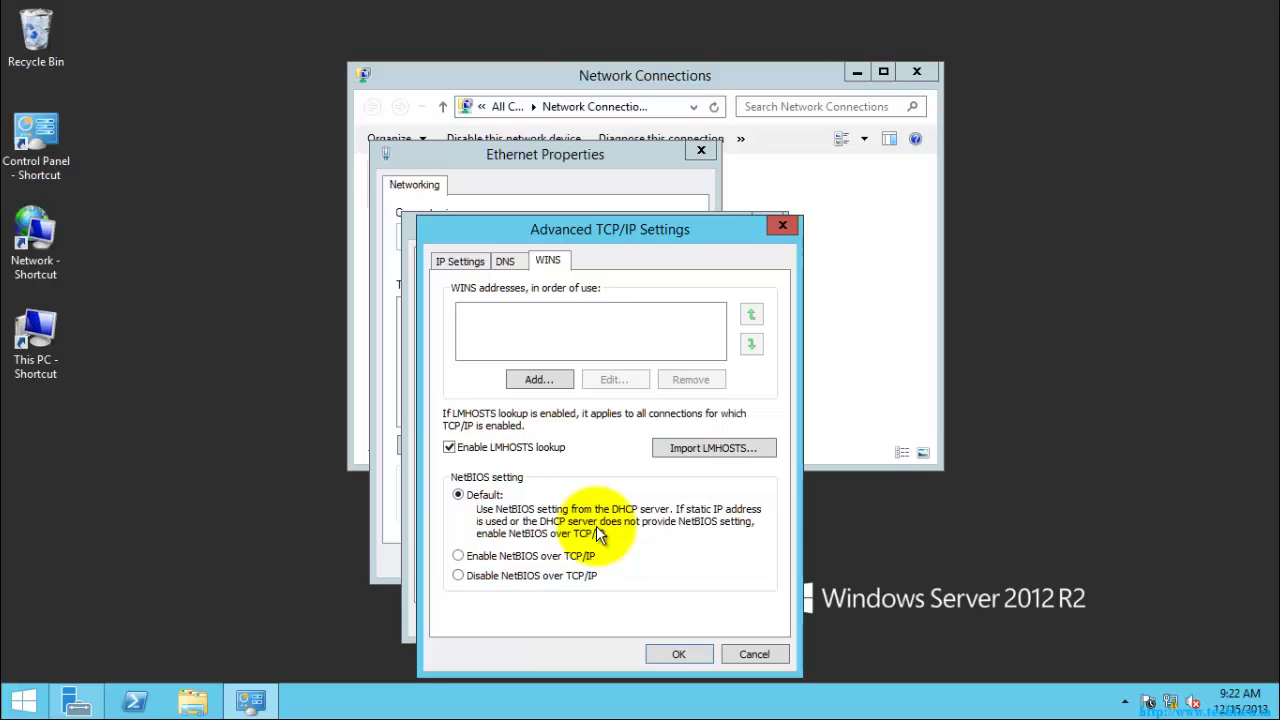
Accept the advanced, IPv4 and Ethernet properties, close Network Connections and refresh the desktop
{"action": "left_click", "coordinate": [674, 656]}
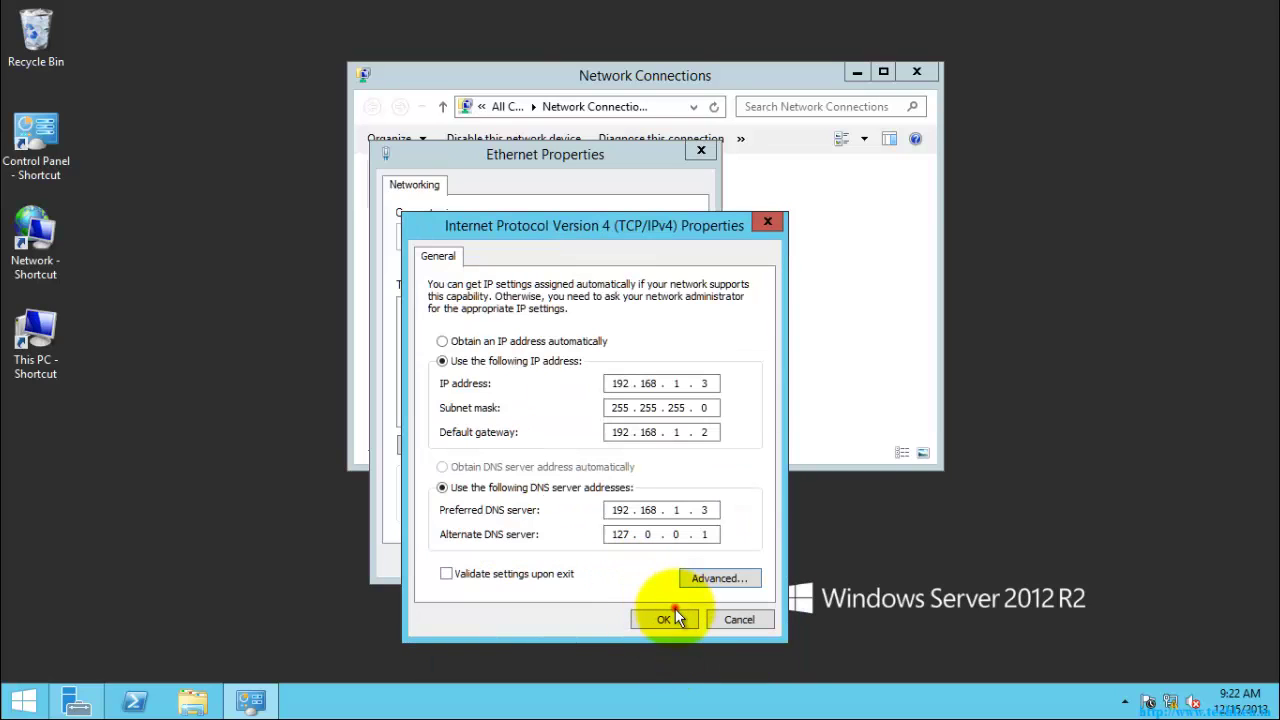
{"action": "left_click", "coordinate": [671, 615]}
{"action": "left_click", "coordinate": [609, 555]}
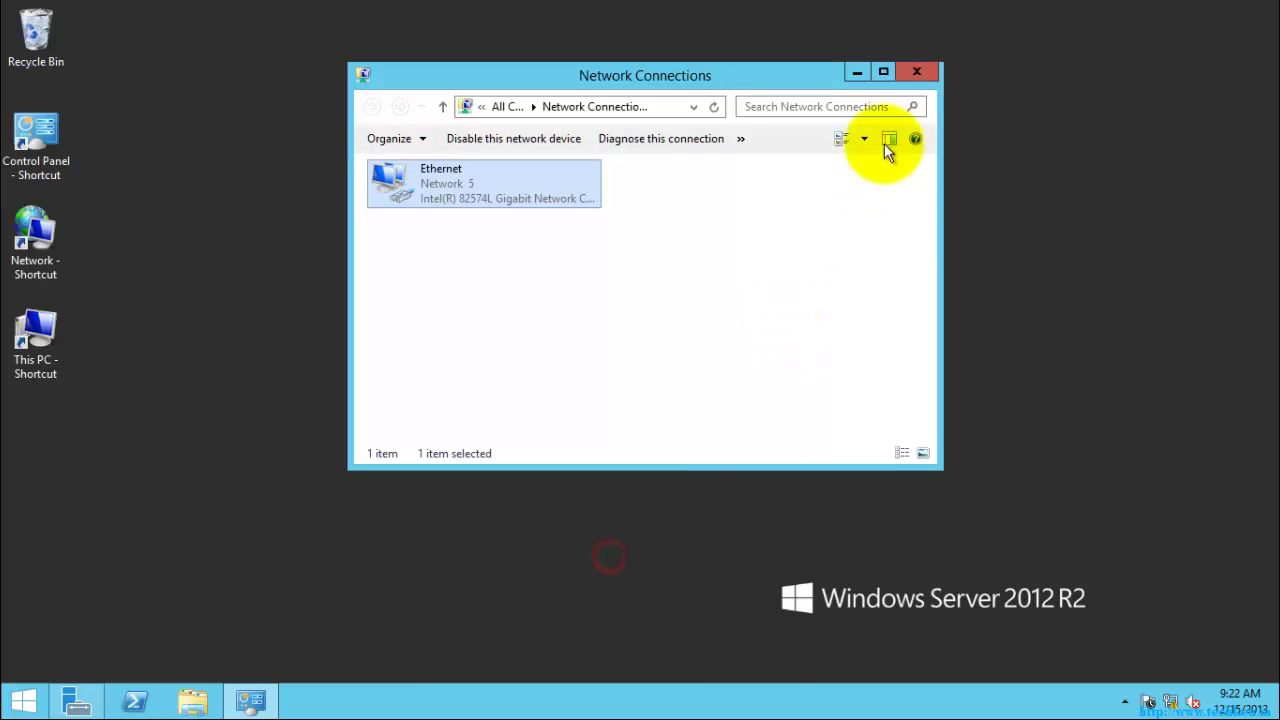
{"action": "left_click", "coordinate": [912, 71]}
{"action": "right_click", "coordinate": [637, 273]}
{"action": "left_click", "coordinate": [662, 323]}
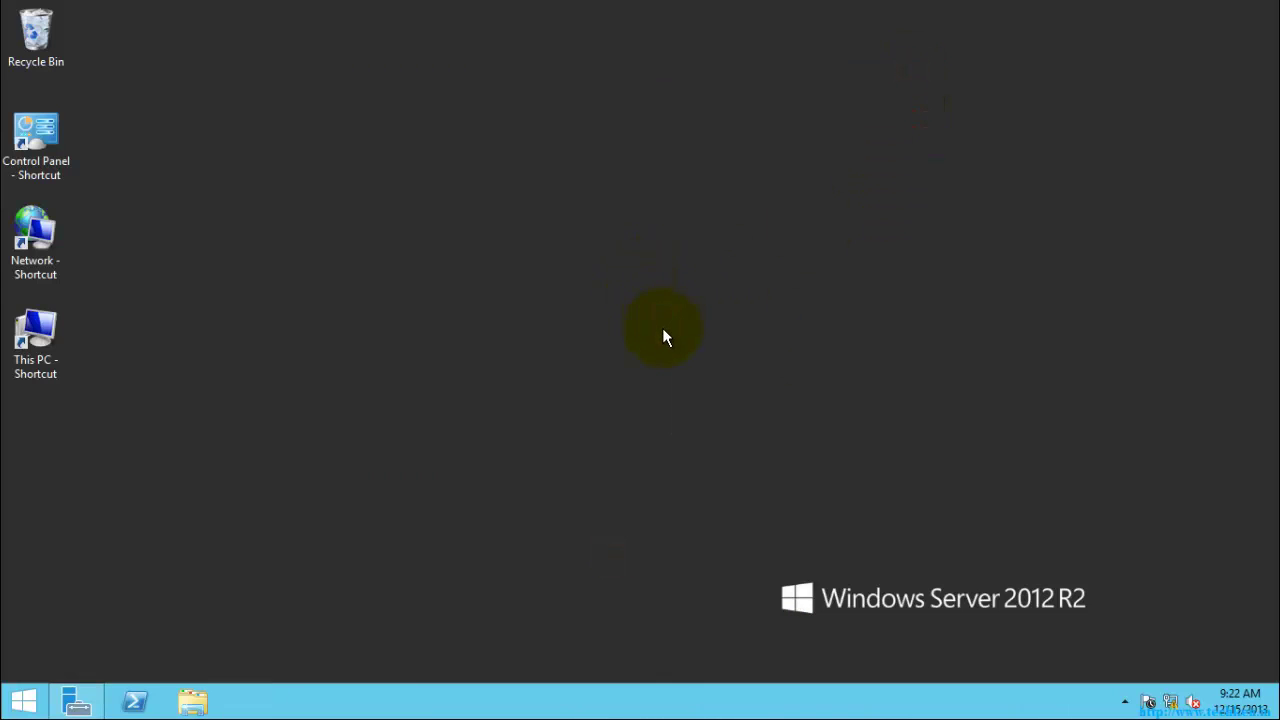
Switch to Server Manager and start the Add Roles and Features Wizard
{"action": "left_click", "coordinate": [72, 698]}
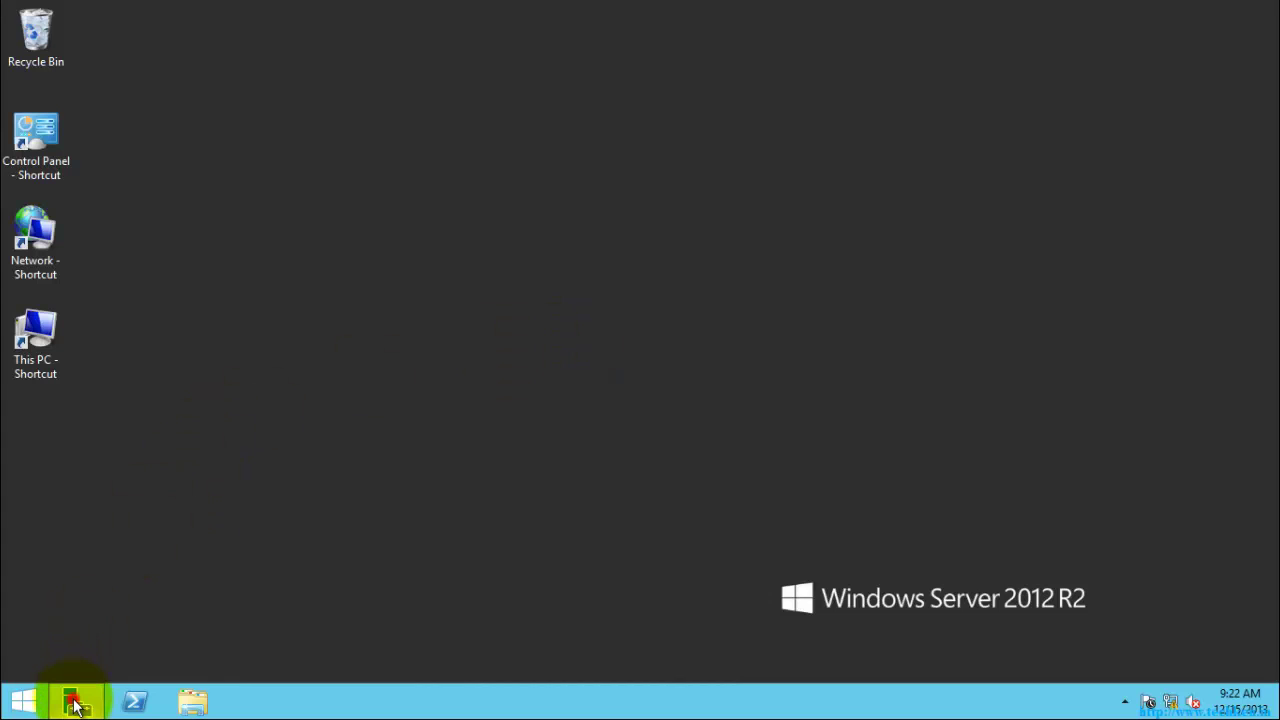
{"action": "left_click", "coordinate": [470, 28]}
{"action": "double_click", "coordinate": [470, 28]}
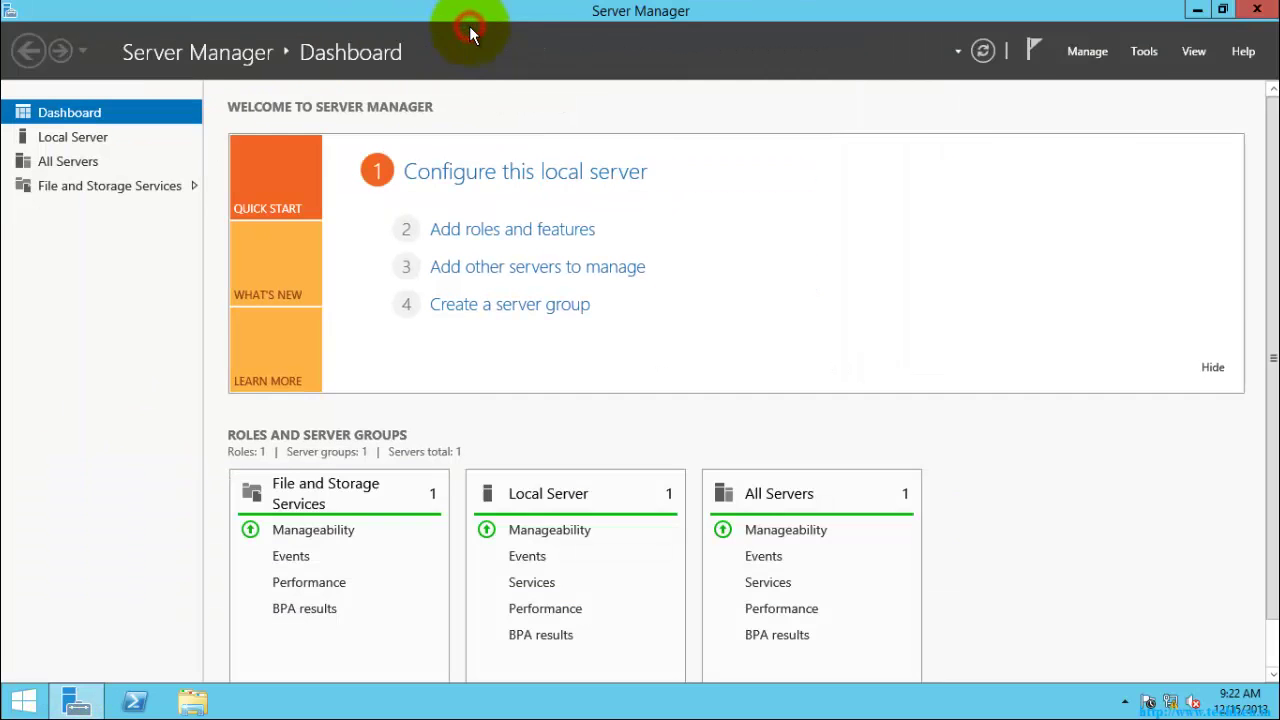
{"action": "left_click", "coordinate": [521, 233]}
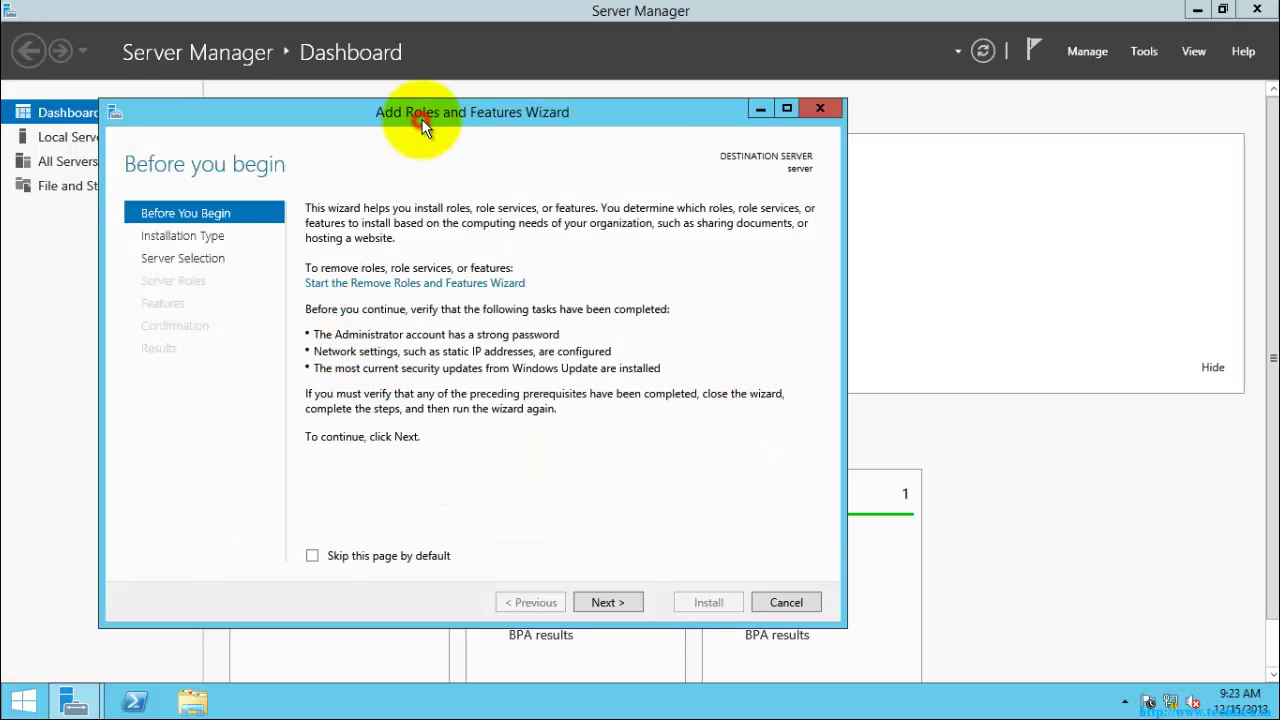
{"action": "left_click_drag", "start_coordinate": [425, 112], "coordinate": [568, 77]}
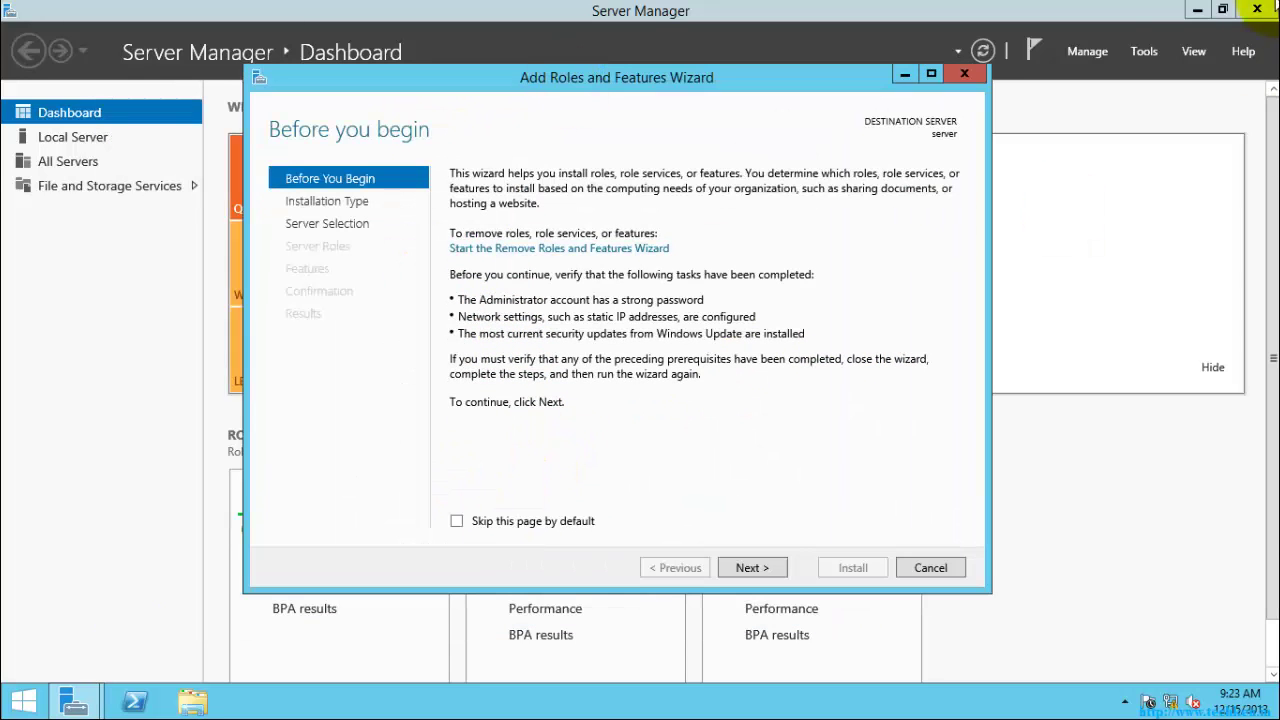
{"action": "left_click", "coordinate": [1199, 10]}
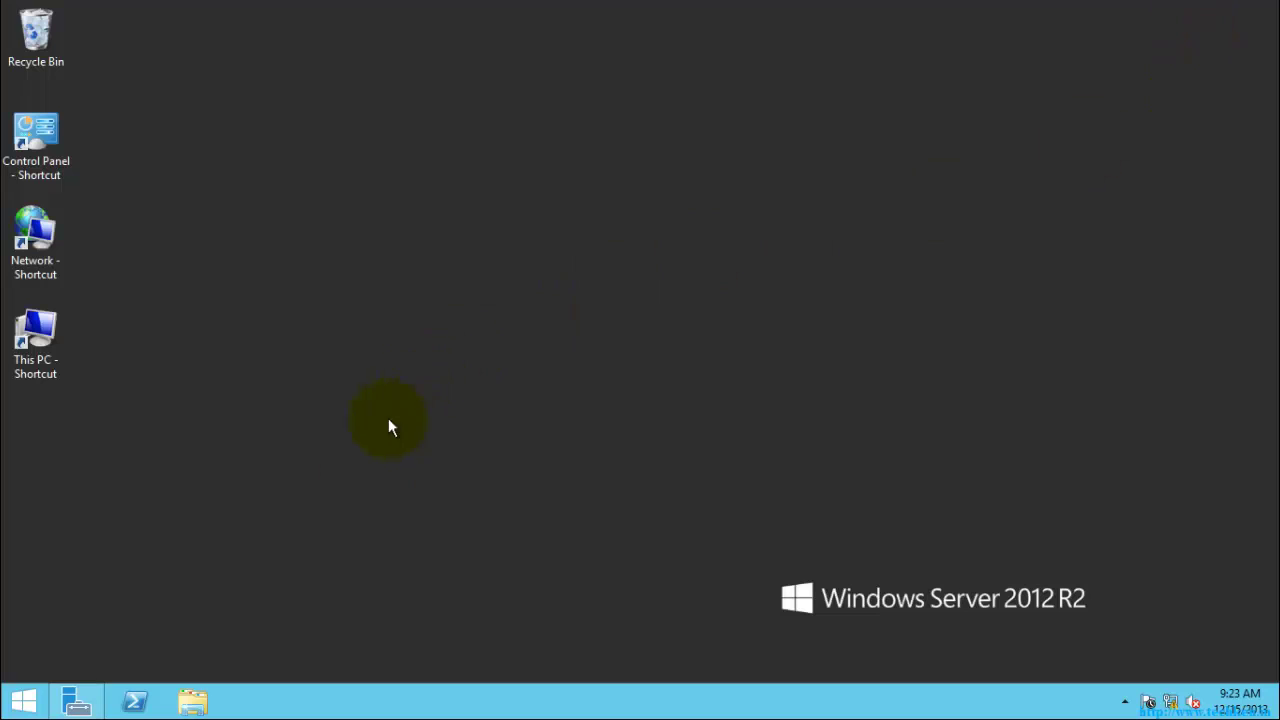
{"action": "left_click", "coordinate": [78, 700]}
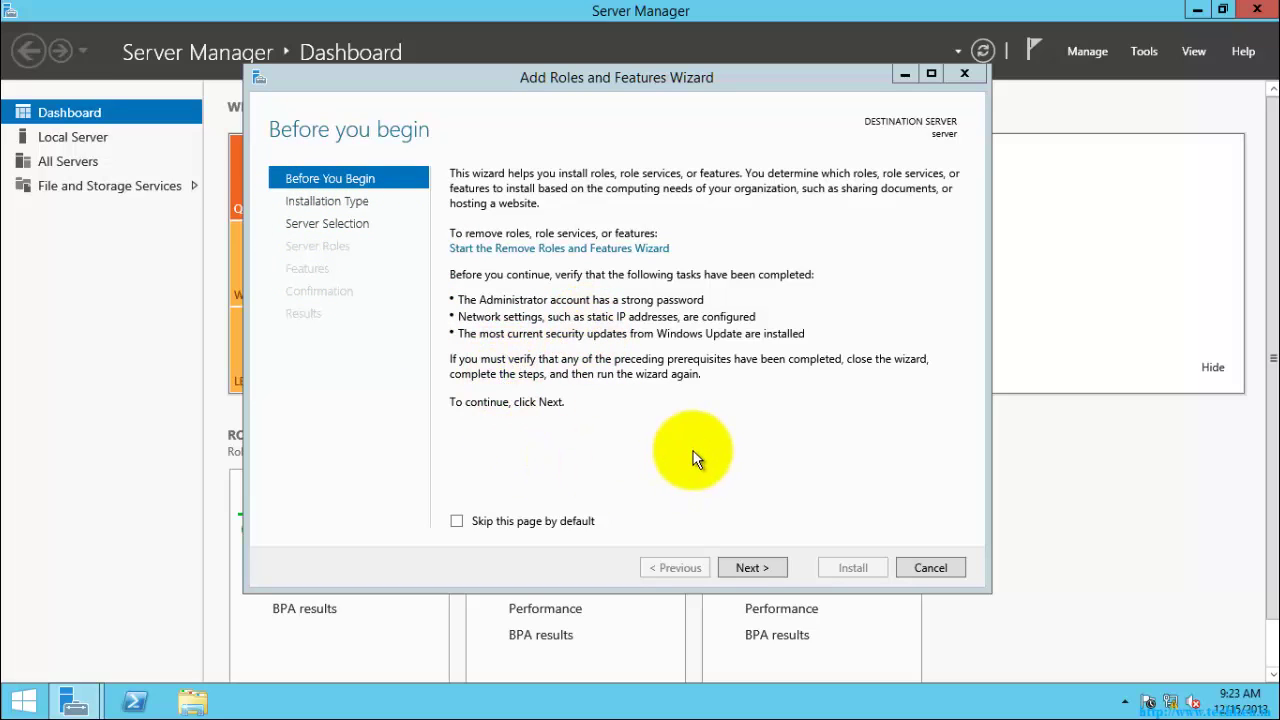
Choose role-based or feature-based installation and select "server" from the server pool as the destination, continuing to the server roles
{"action": "left_click", "coordinate": [750, 569]}
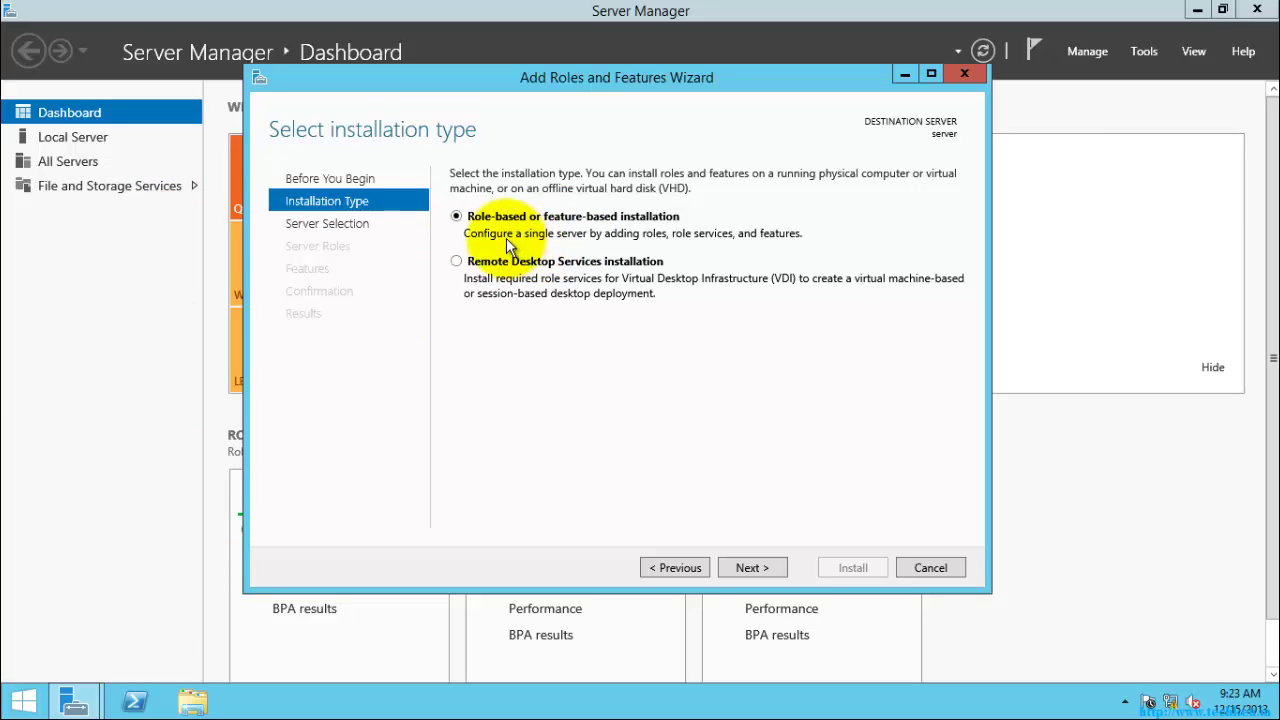
{"action": "left_click", "coordinate": [456, 217]}
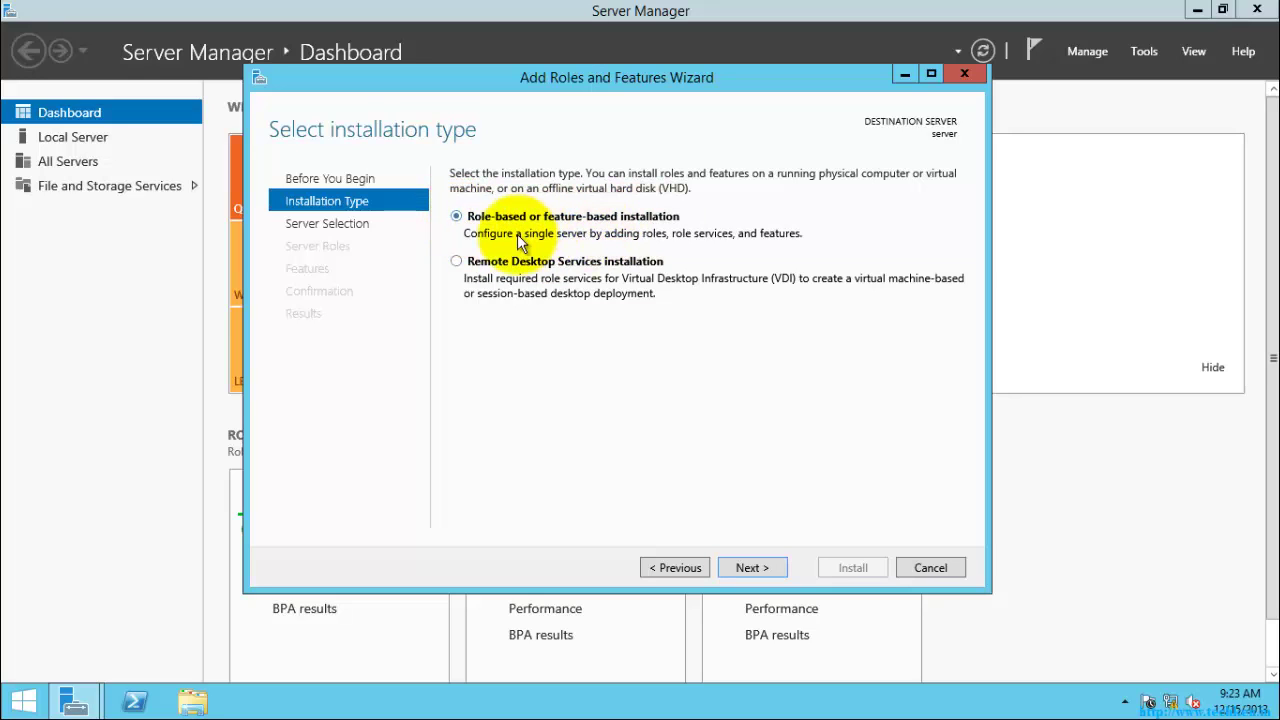
{"action": "left_click", "coordinate": [752, 567]}
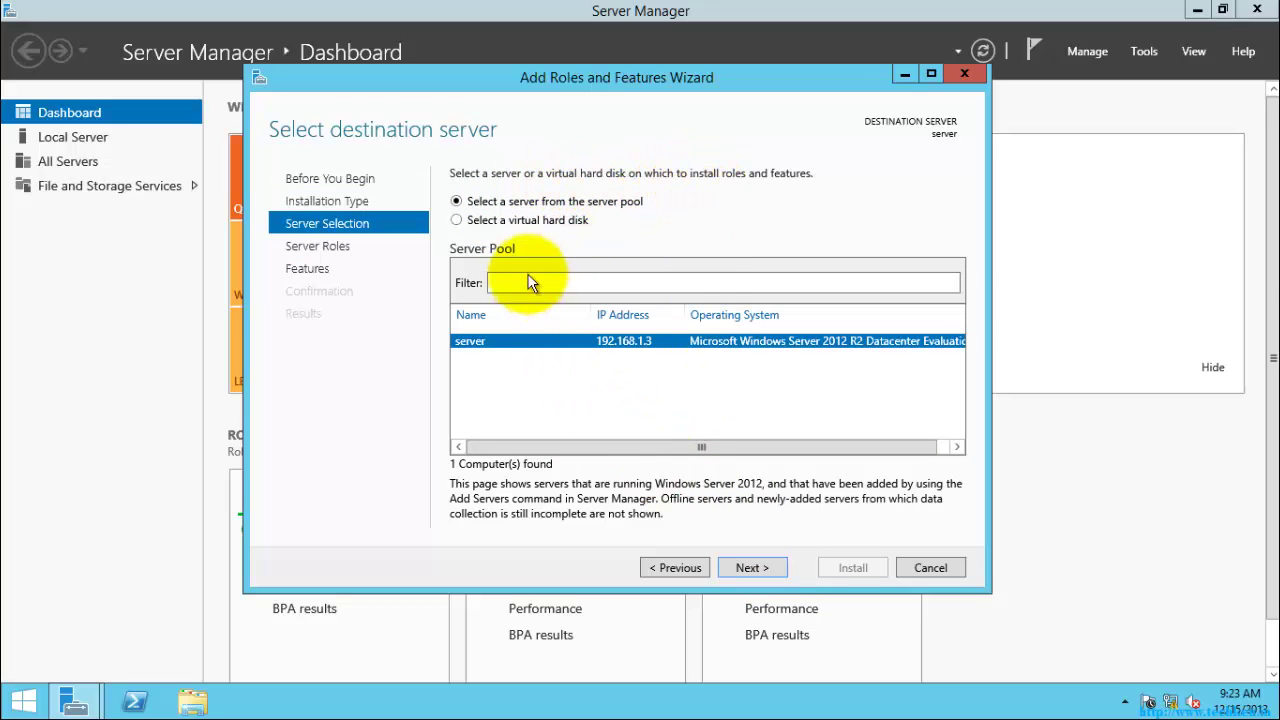
{"action": "left_click", "coordinate": [501, 348]}
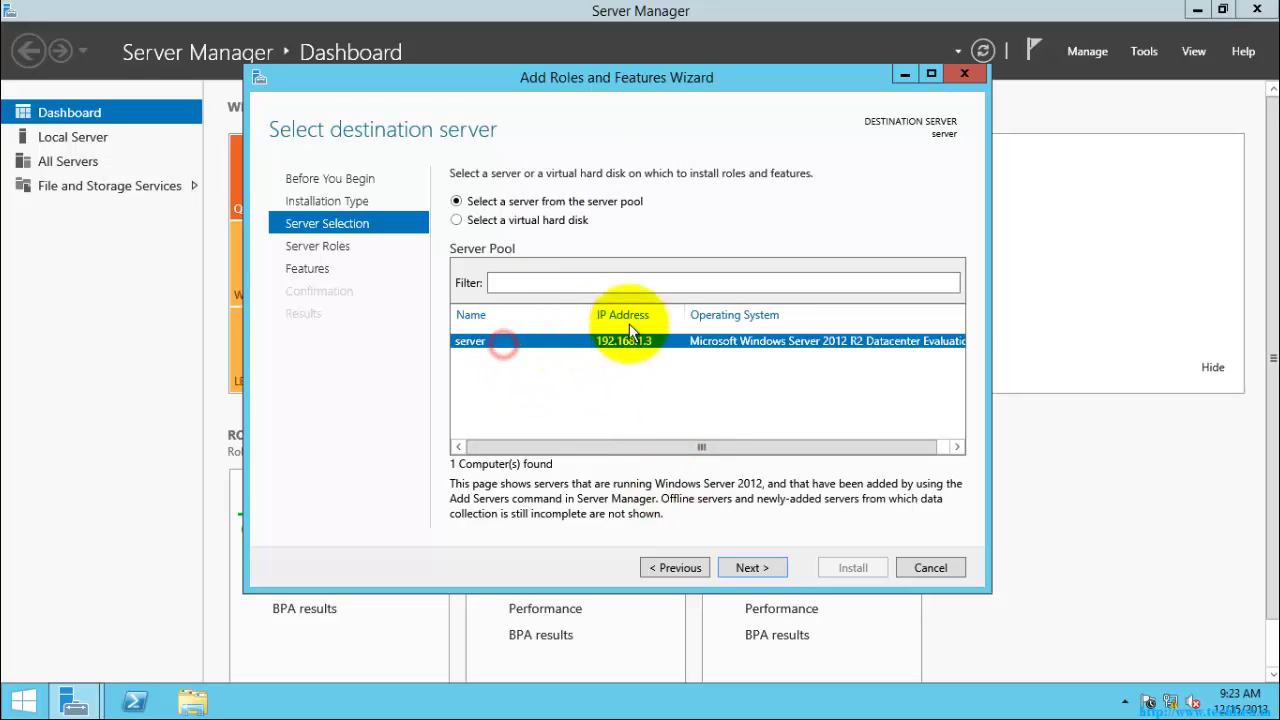
{"action": "left_click", "coordinate": [745, 566]}
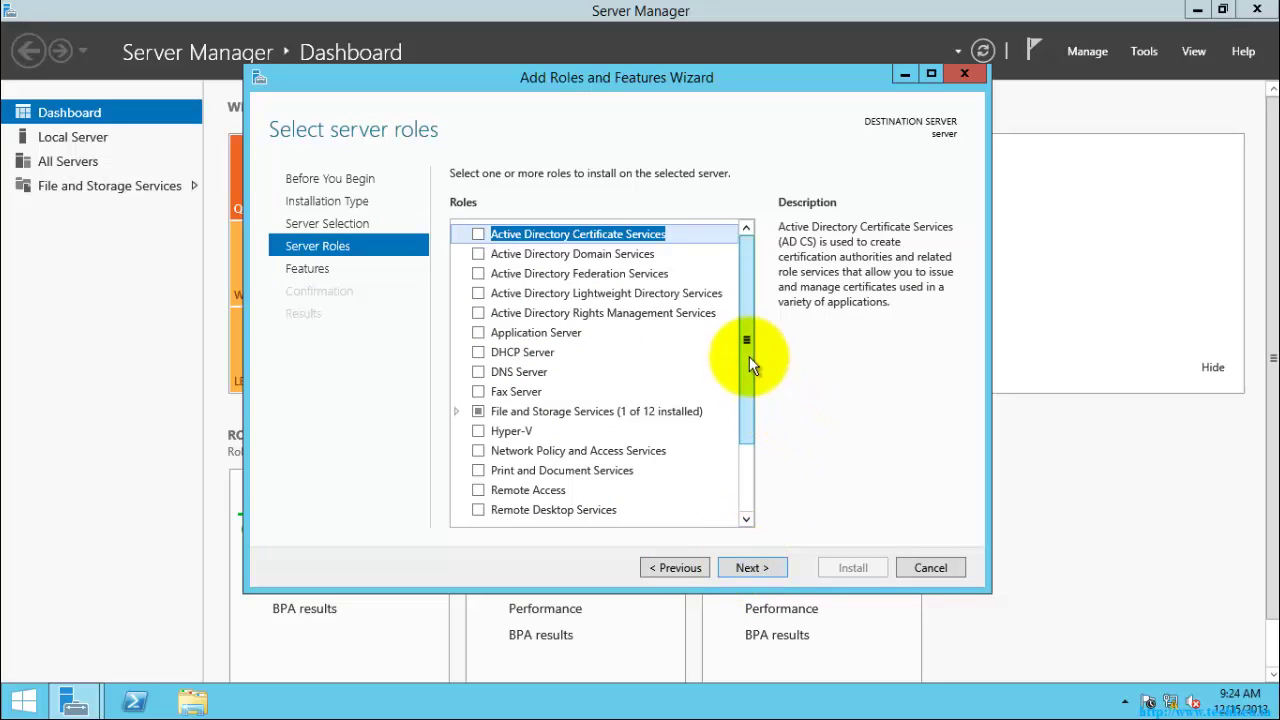
Select the Active Directory Domain Services role with its required features and management tools, and continue to feature selection
{"action": "left_click_drag", "start_coordinate": [749, 343], "coordinate": [755, 470]}
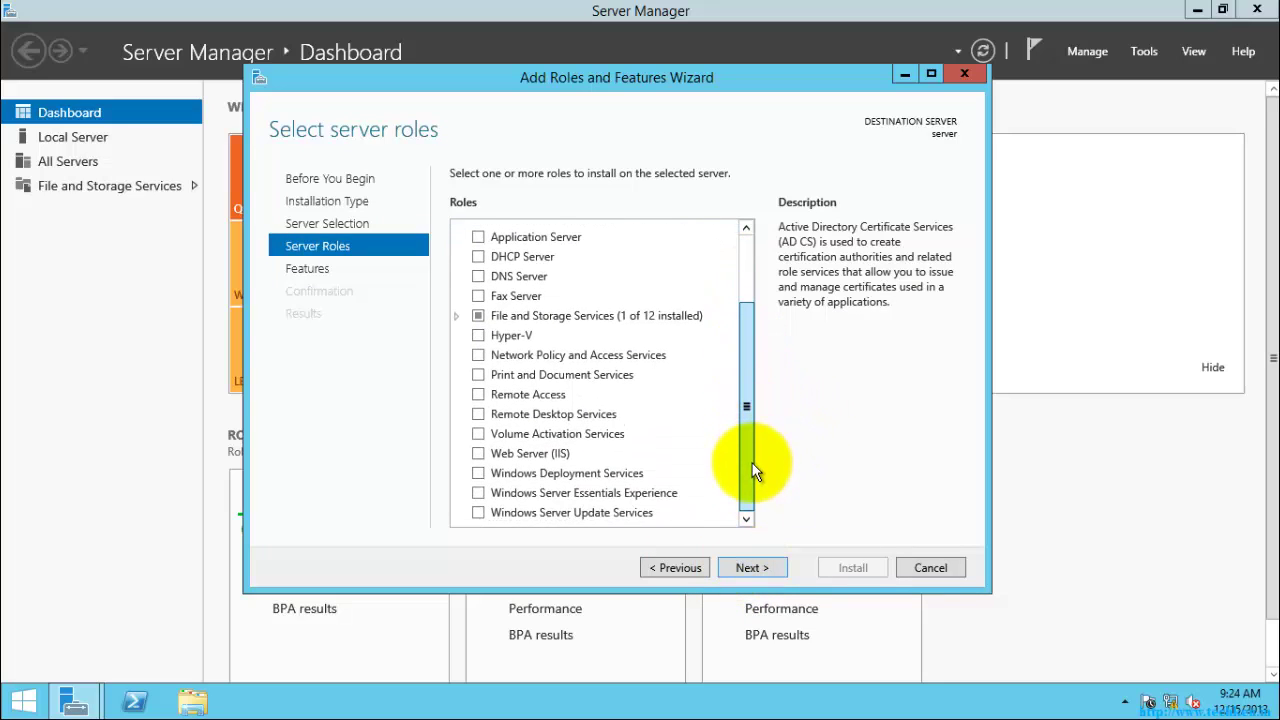
{"action": "left_click_drag", "start_coordinate": [747, 405], "coordinate": [739, 302]}
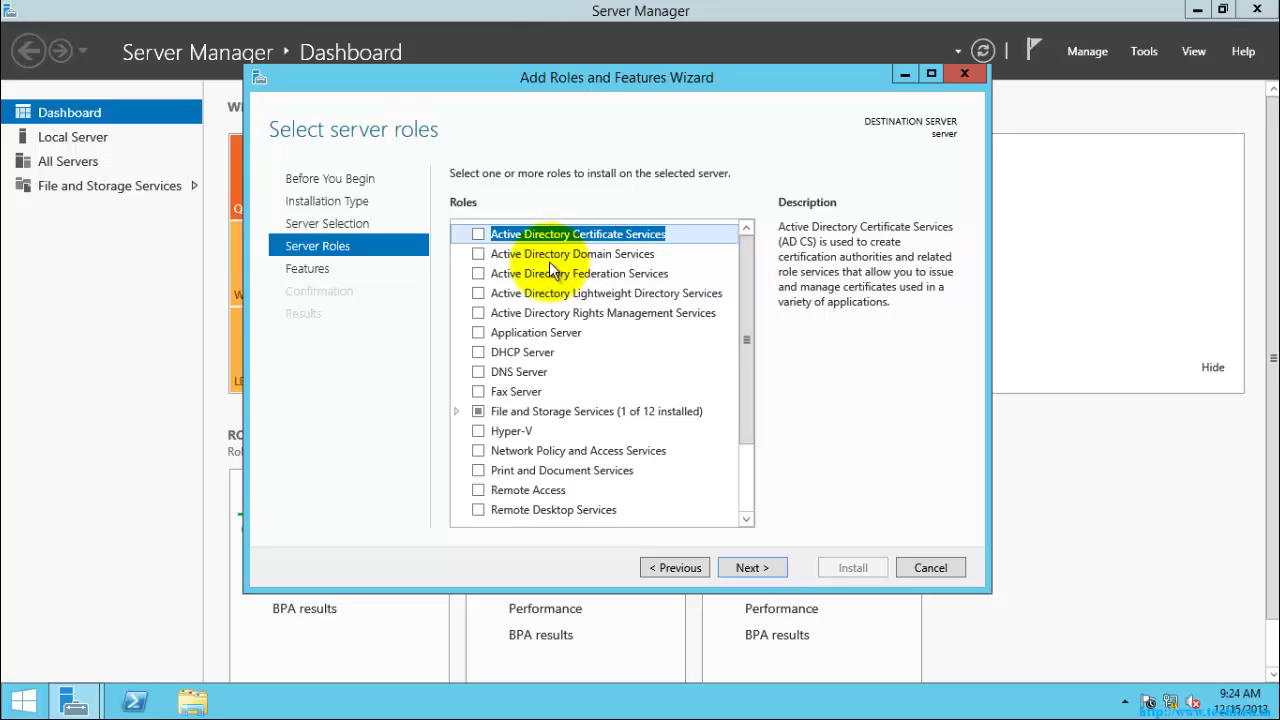
{"action": "left_click", "coordinate": [585, 254]}
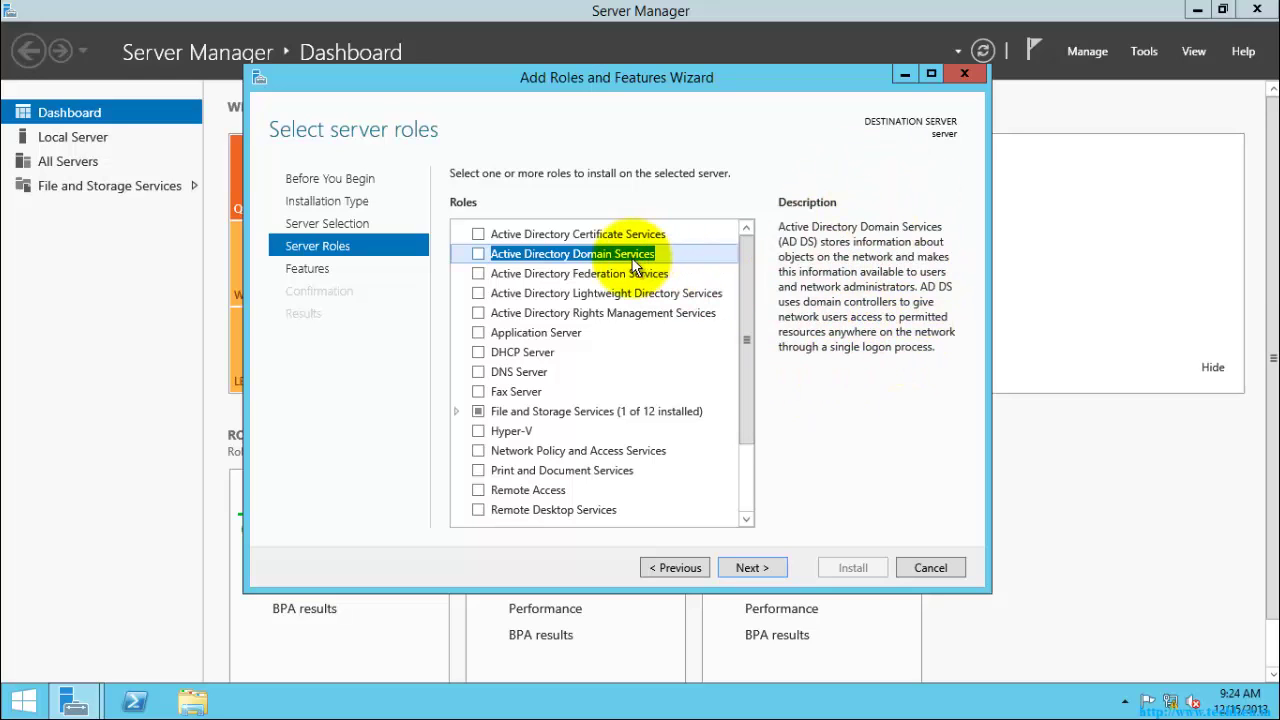
{"action": "left_click", "coordinate": [477, 255]}
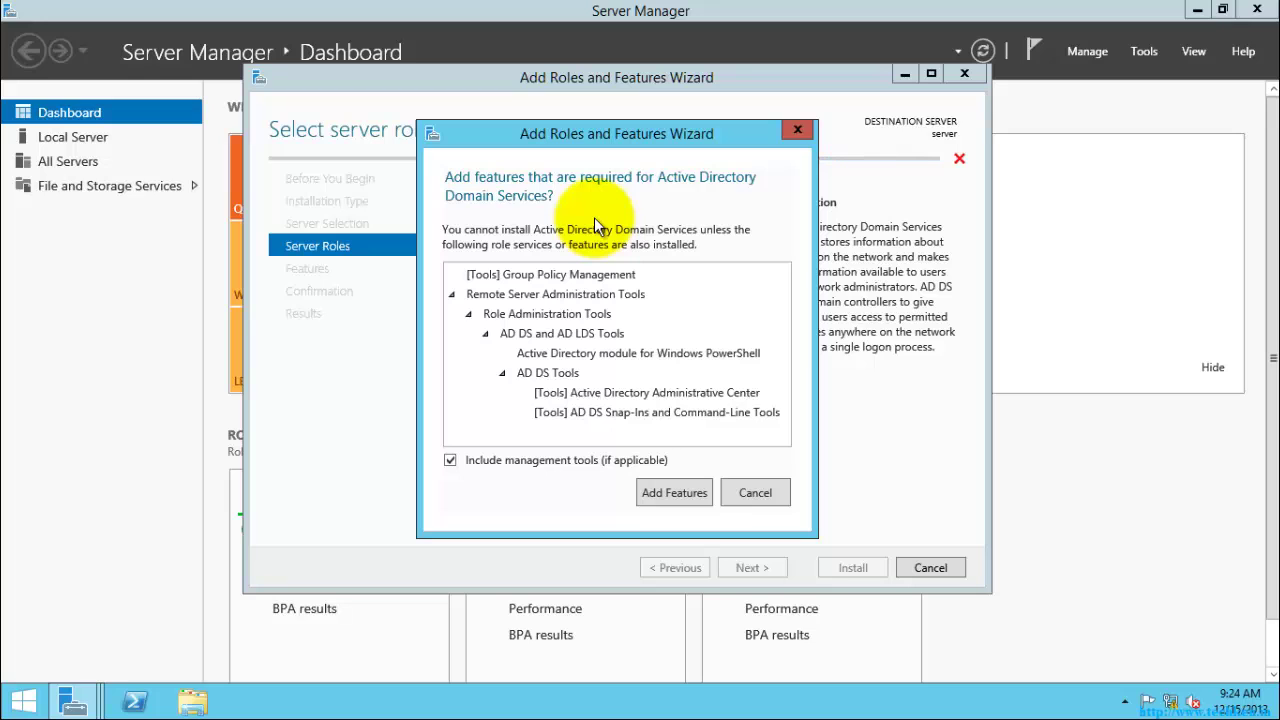
{"action": "left_click_drag", "start_coordinate": [598, 136], "coordinate": [907, 93]}
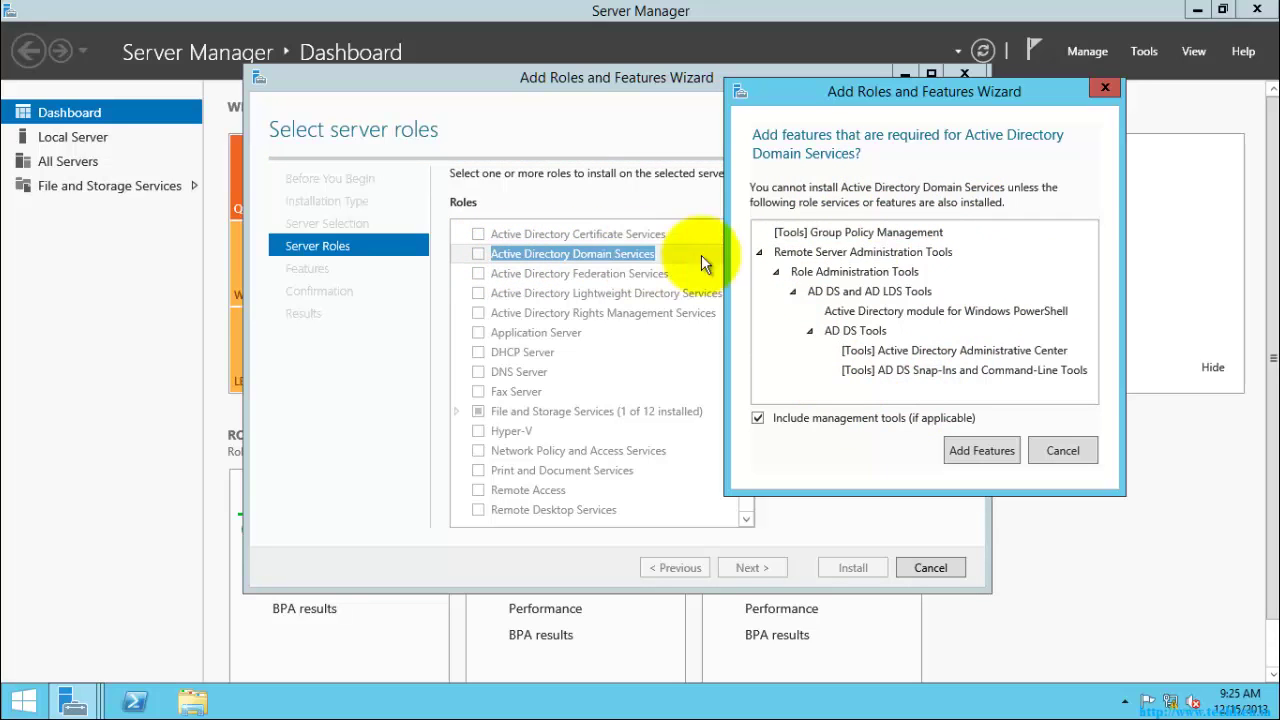
{"action": "left_click", "coordinate": [979, 453]}
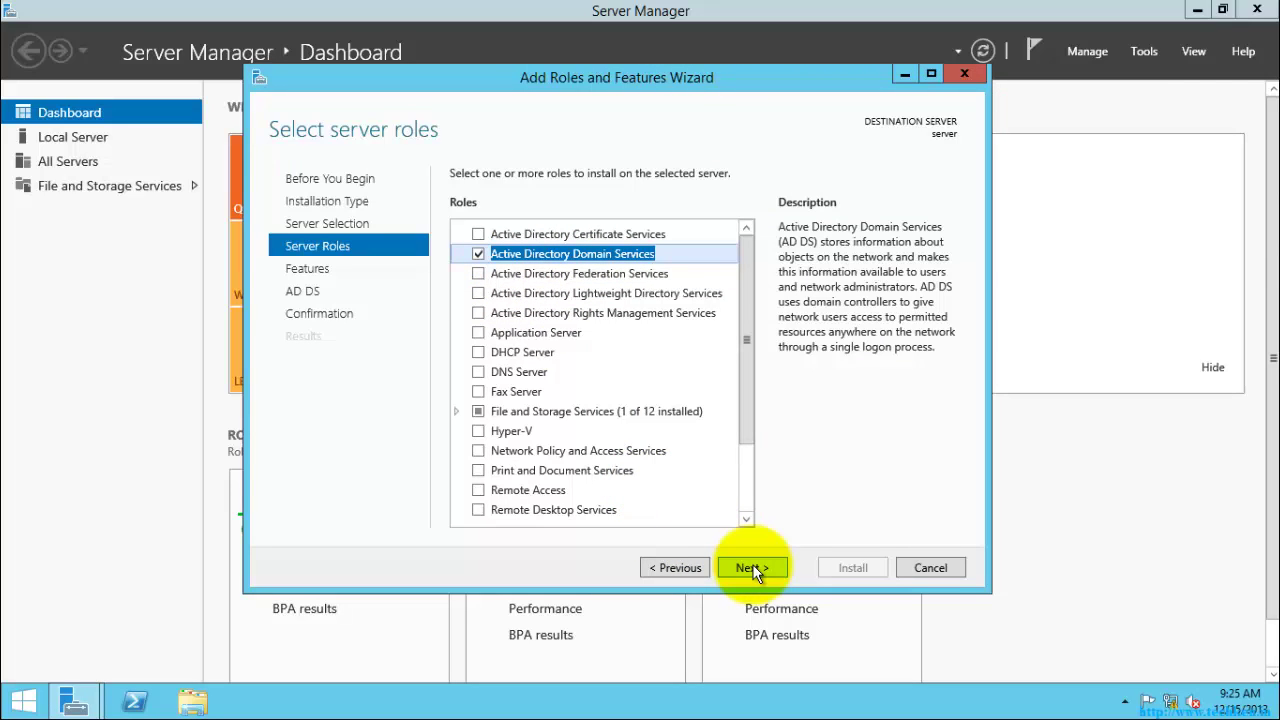
{"action": "left_click", "coordinate": [530, 375]}
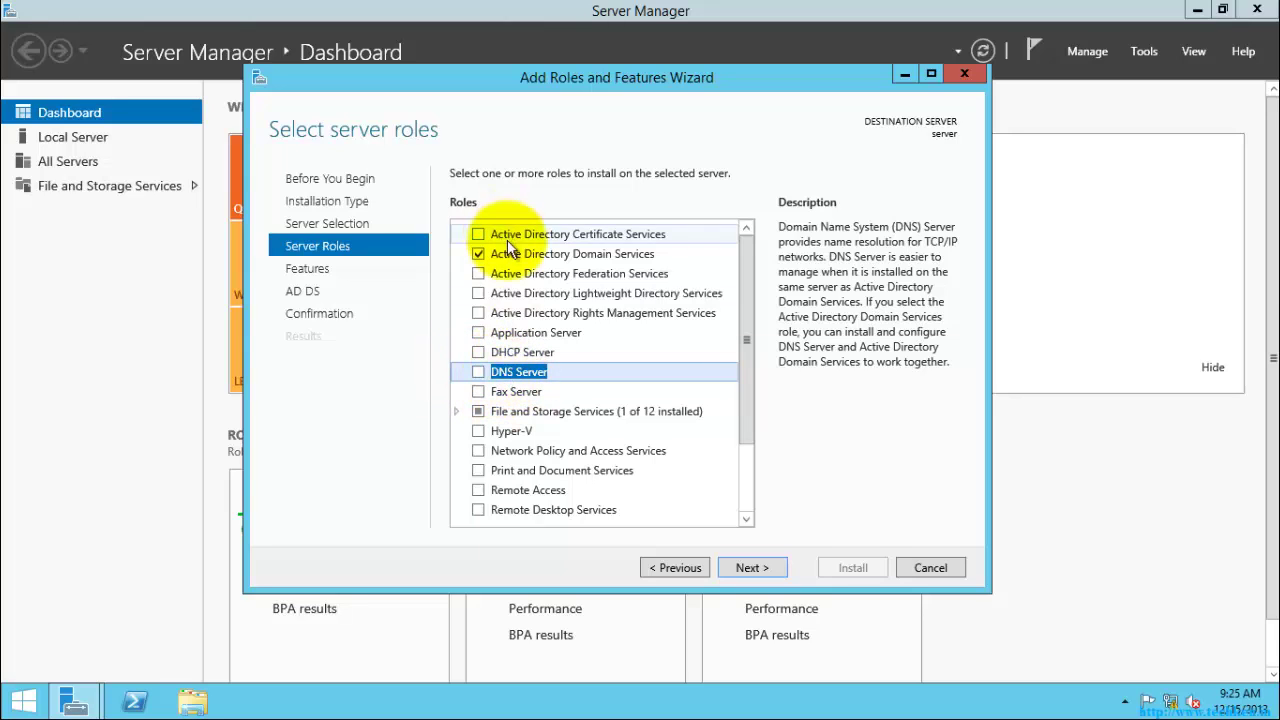
{"action": "left_click", "coordinate": [746, 563]}
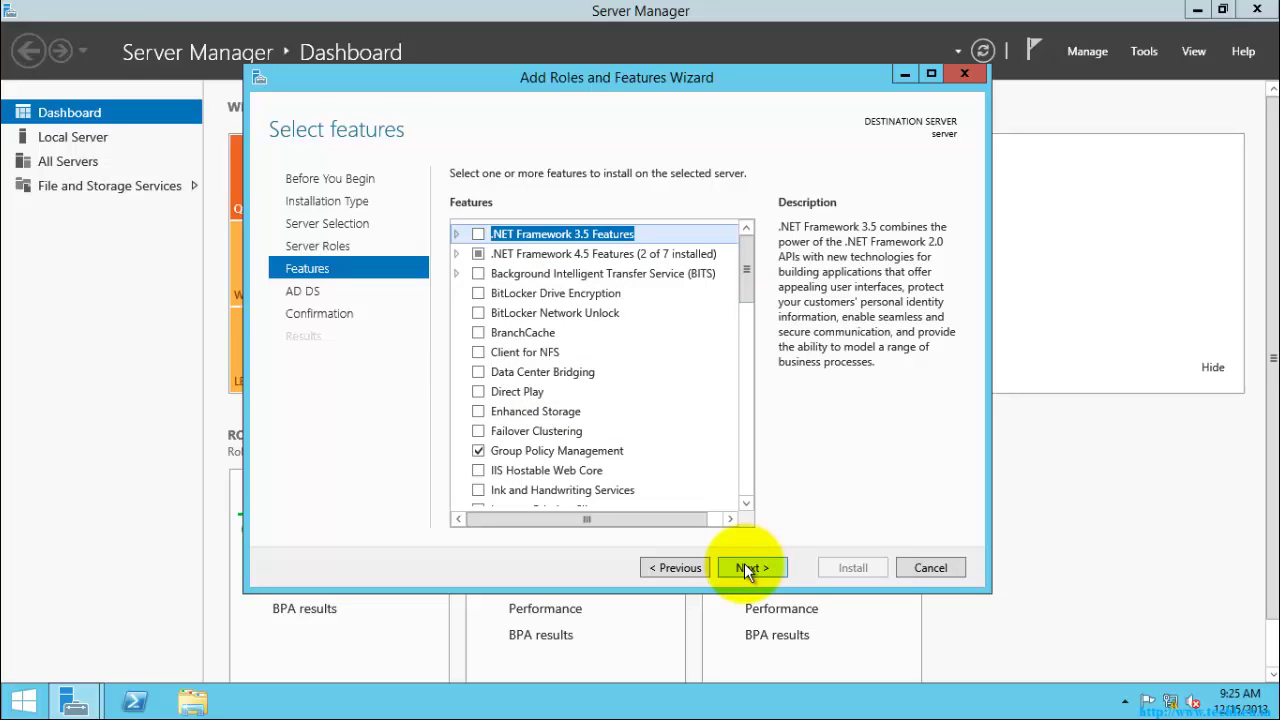
Review the feature list, keep the preselected features, and continue past the AD DS information to the installation confirmation
{"action": "left_click_drag", "start_coordinate": [744, 293], "coordinate": [755, 257]}
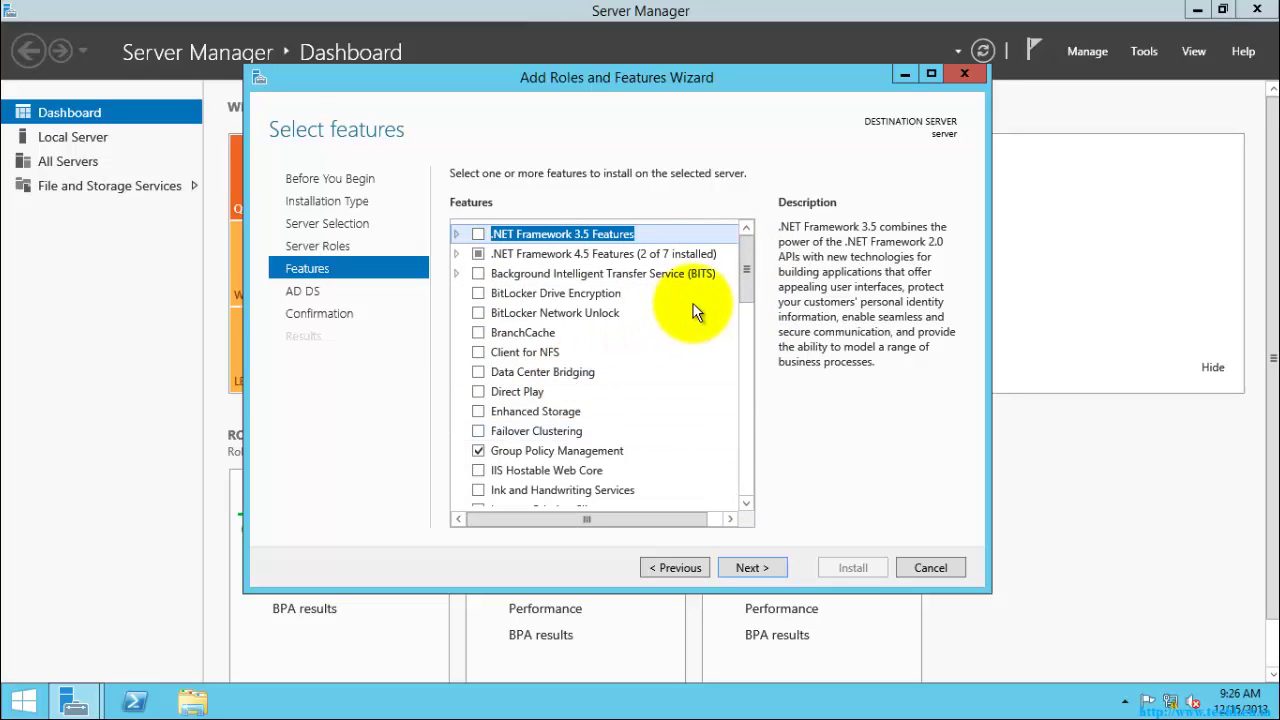
{"action": "left_click_drag", "start_coordinate": [745, 277], "coordinate": [759, 500]}
{"action": "left_click", "coordinate": [749, 567]}
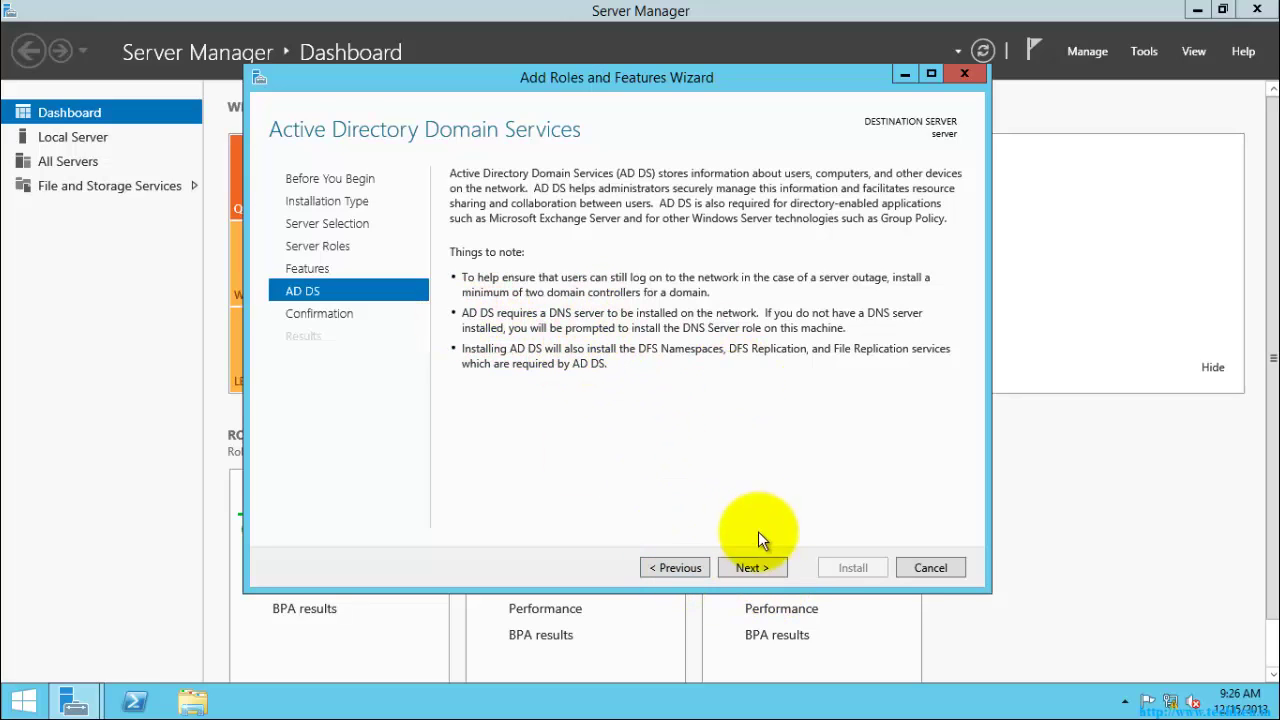
{"action": "left_click", "coordinate": [752, 569]}
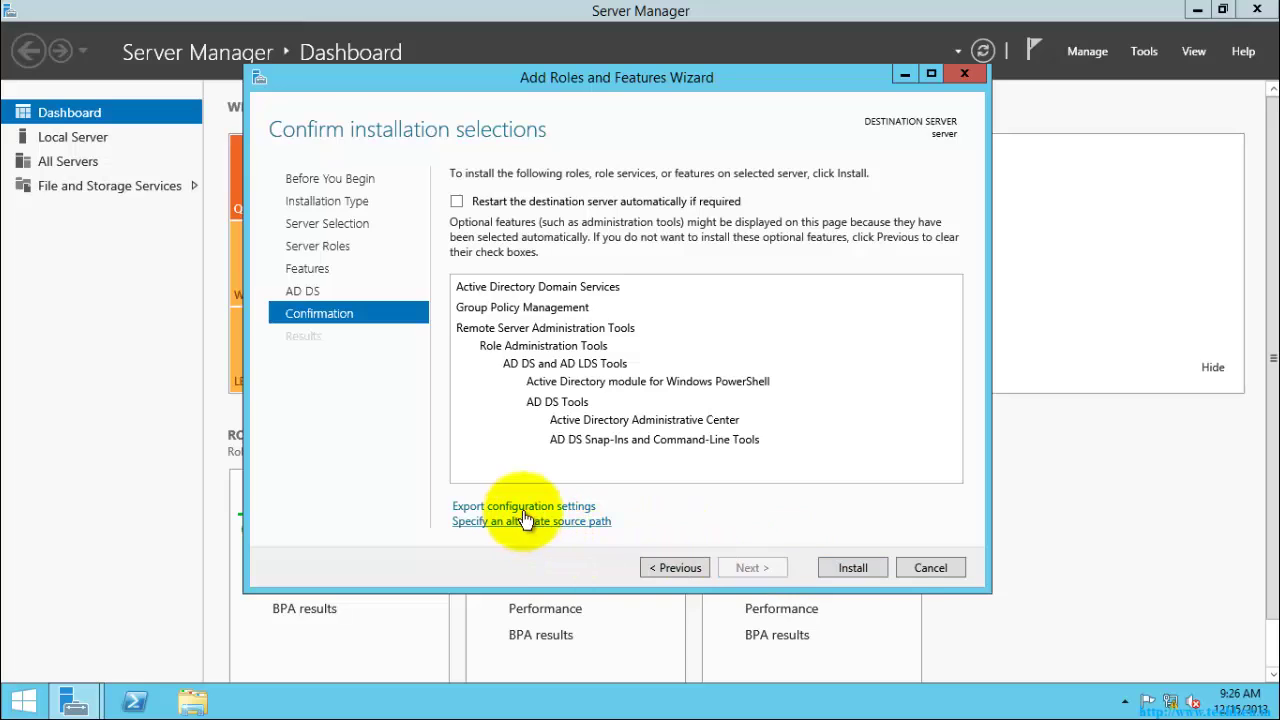
Export the configuration settings to the Desktop as an XML file named ADDS-DeploymentConfigTemplate
{"action": "mouse_move", "coordinate": [525, 514]}
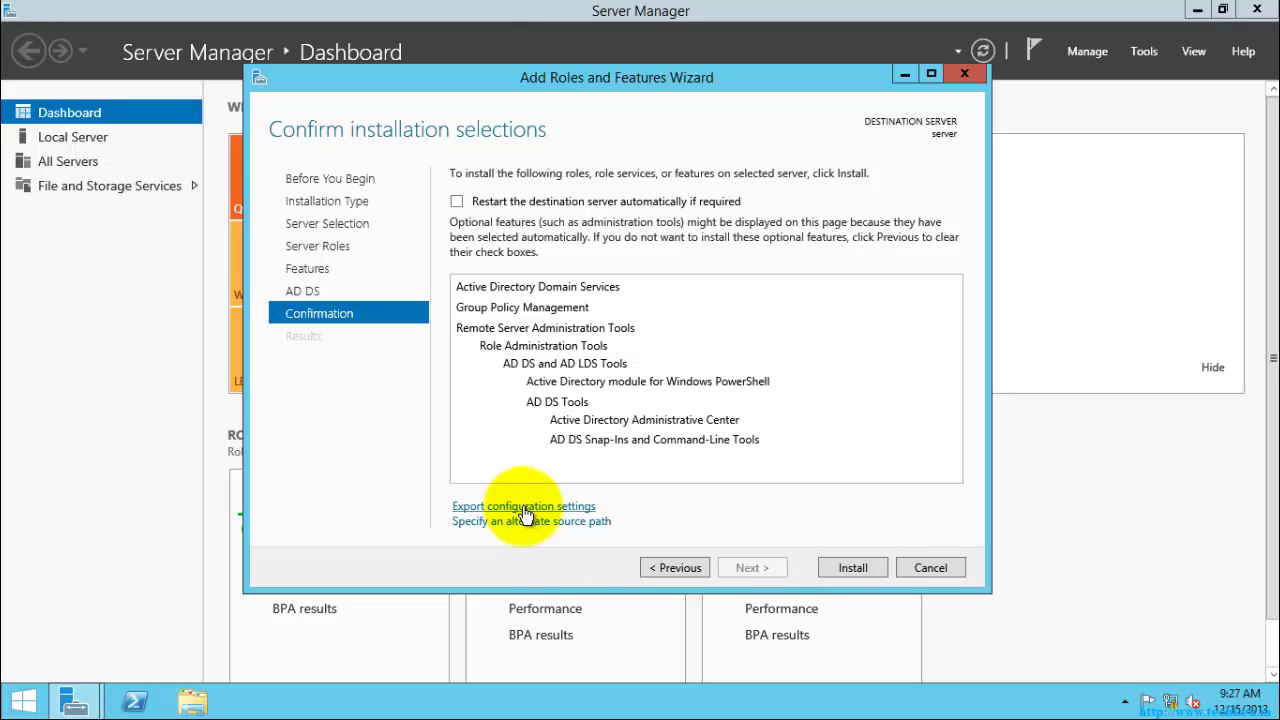
{"action": "left_click", "coordinate": [525, 510]}
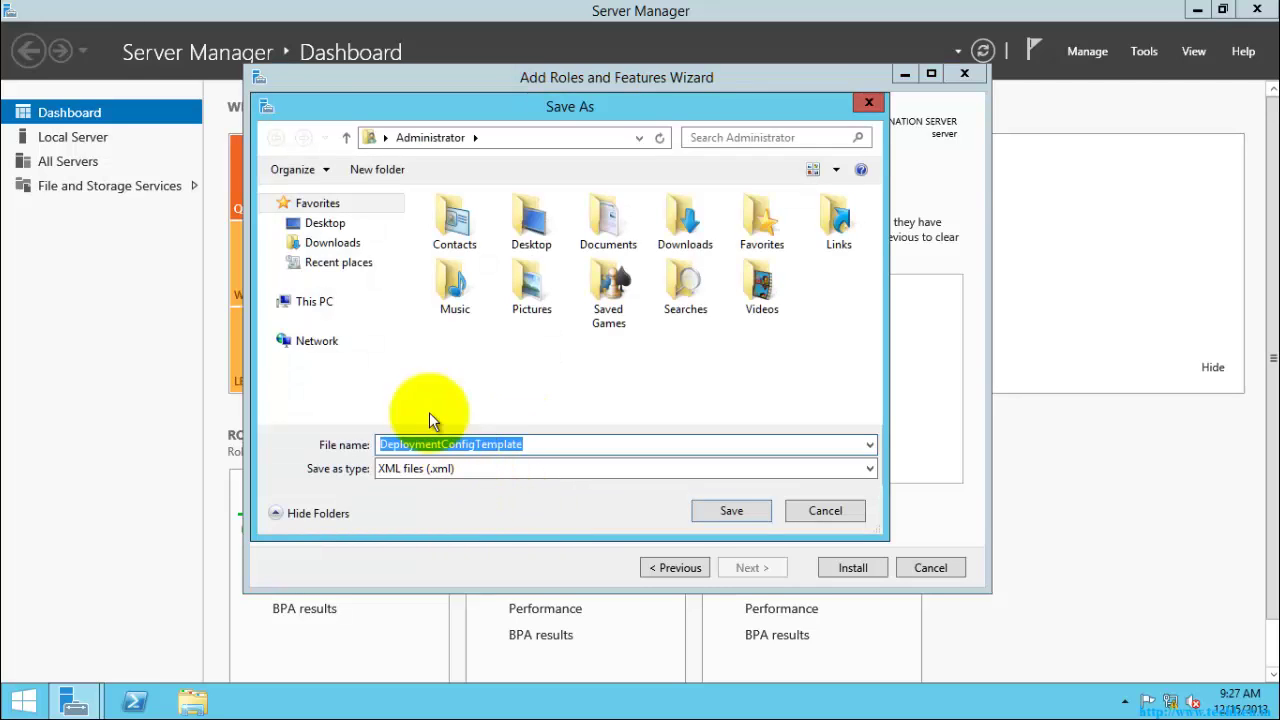
{"action": "left_click", "coordinate": [316, 228]}
{"action": "double_click", "coordinate": [571, 443]}
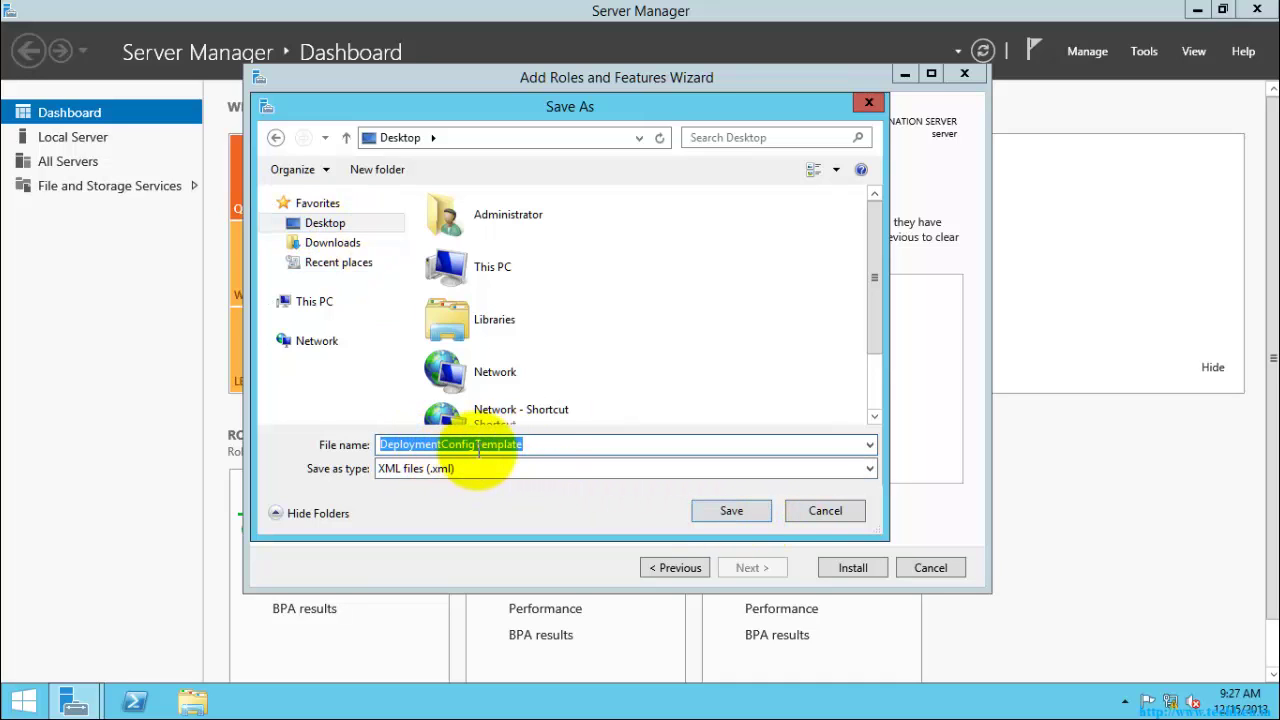
{"action": "left_click", "coordinate": [550, 444]}
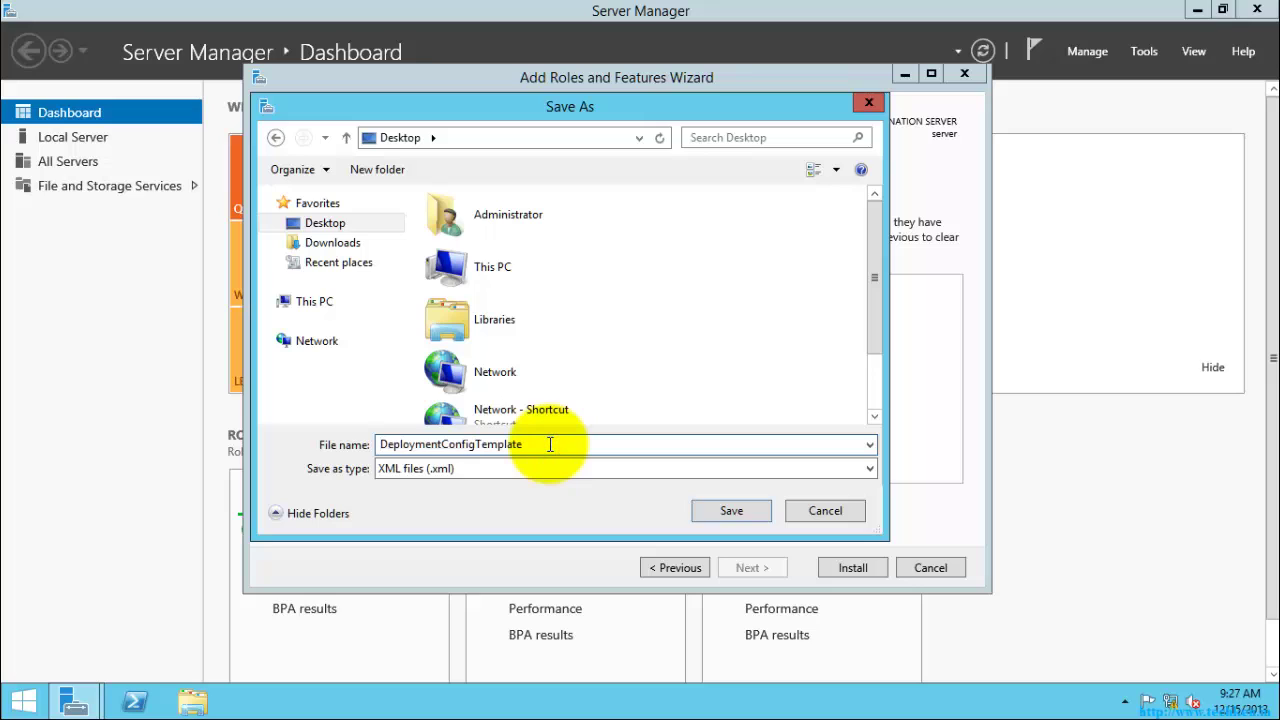
{"action": "type", "text": "ADDS"}
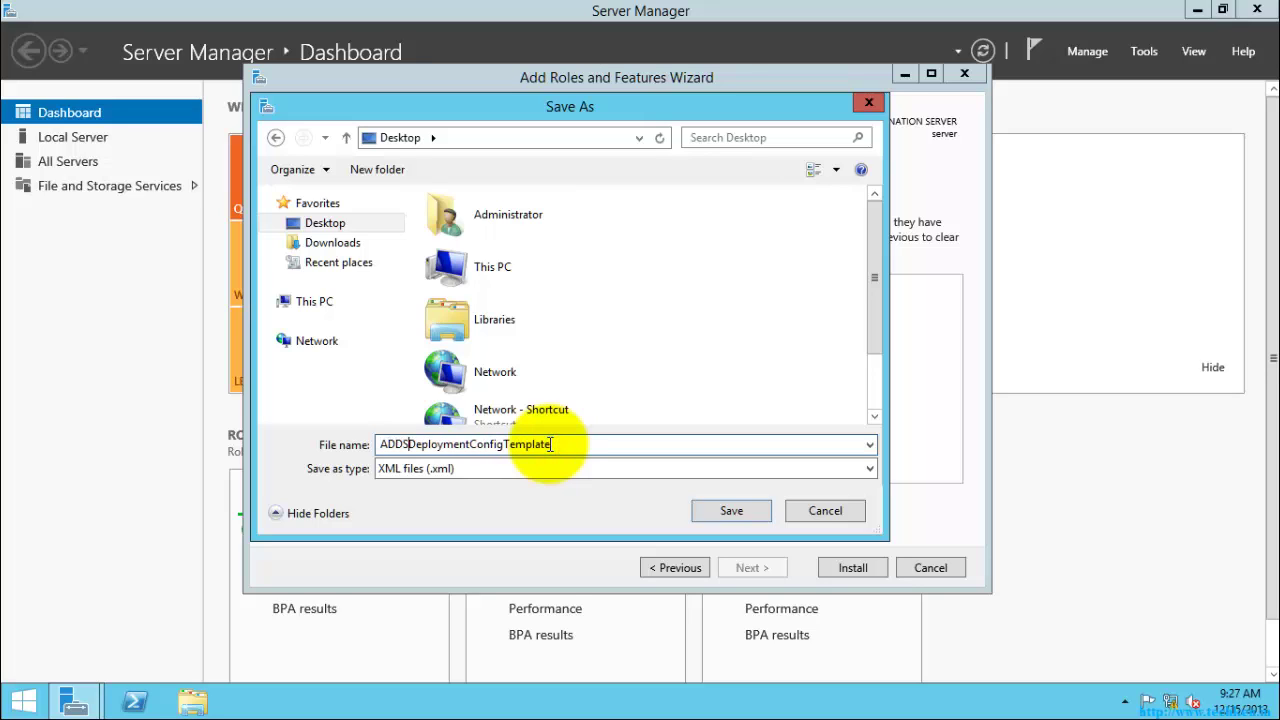
{"action": "type", "text": "-"}
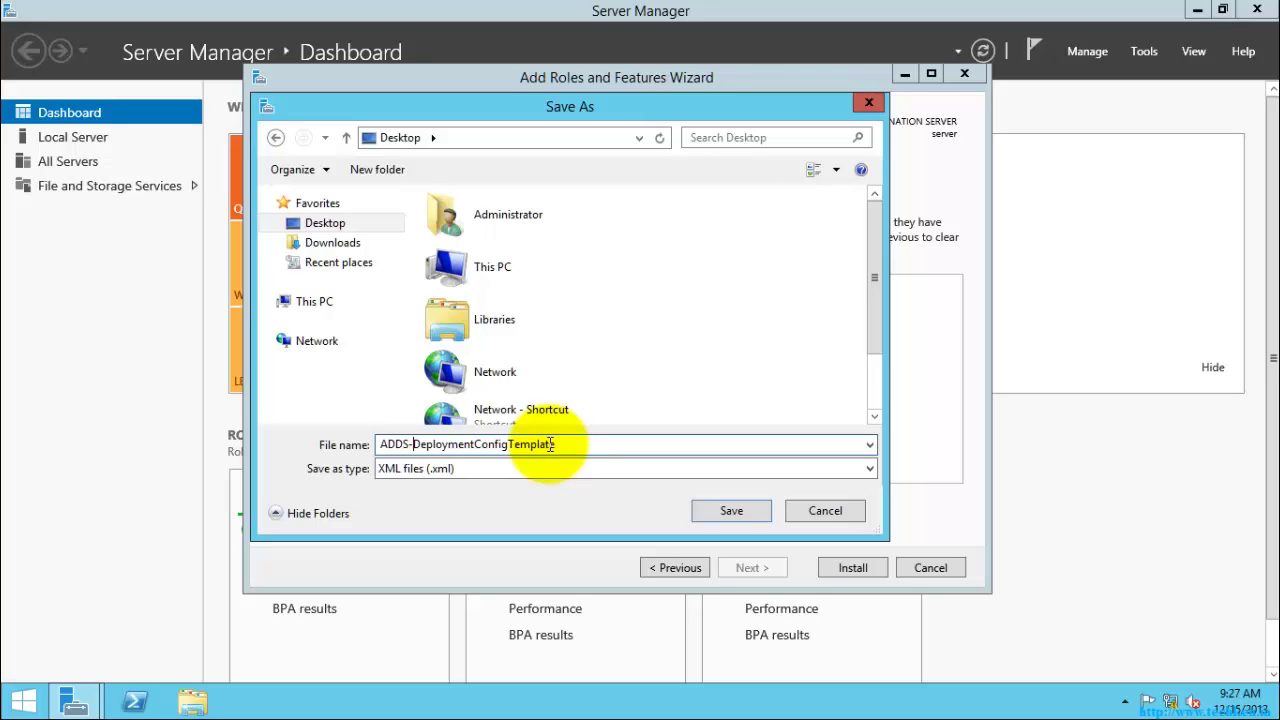
{"action": "left_click", "coordinate": [724, 521]}
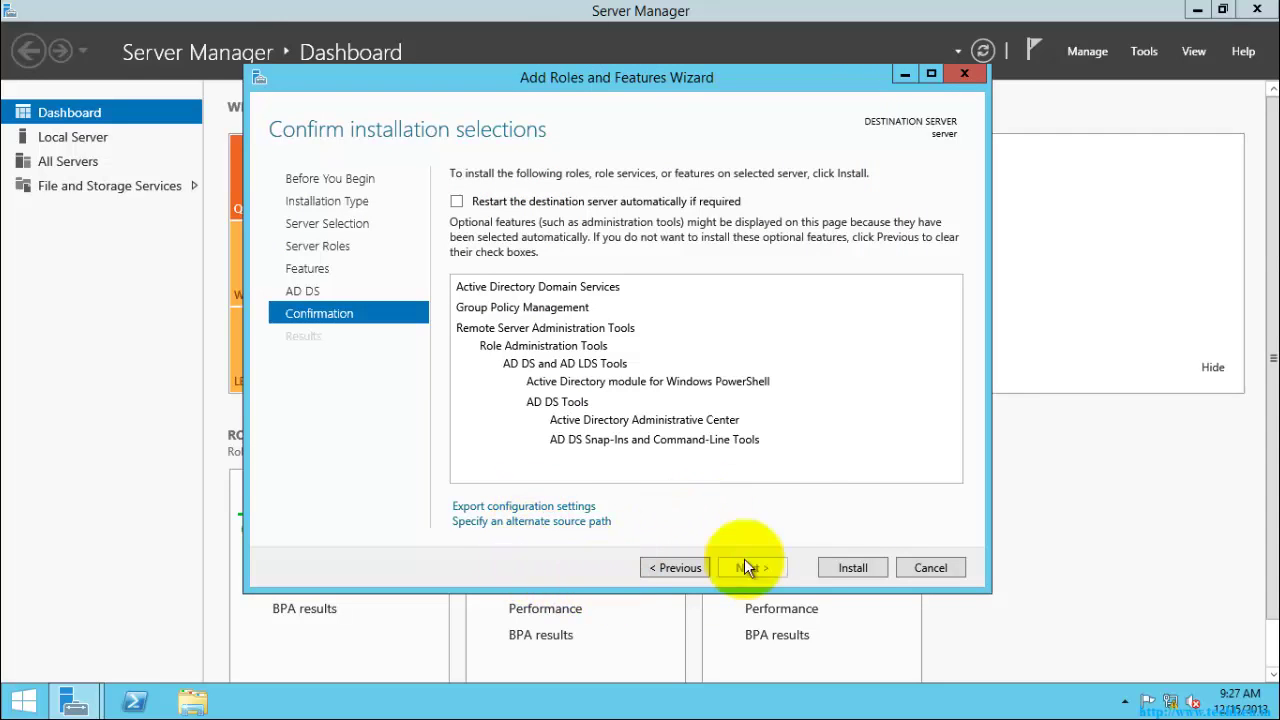
Examine the instructions for specifying an alternate source path, and dismiss them without entering a path
{"action": "left_click", "coordinate": [505, 521]}
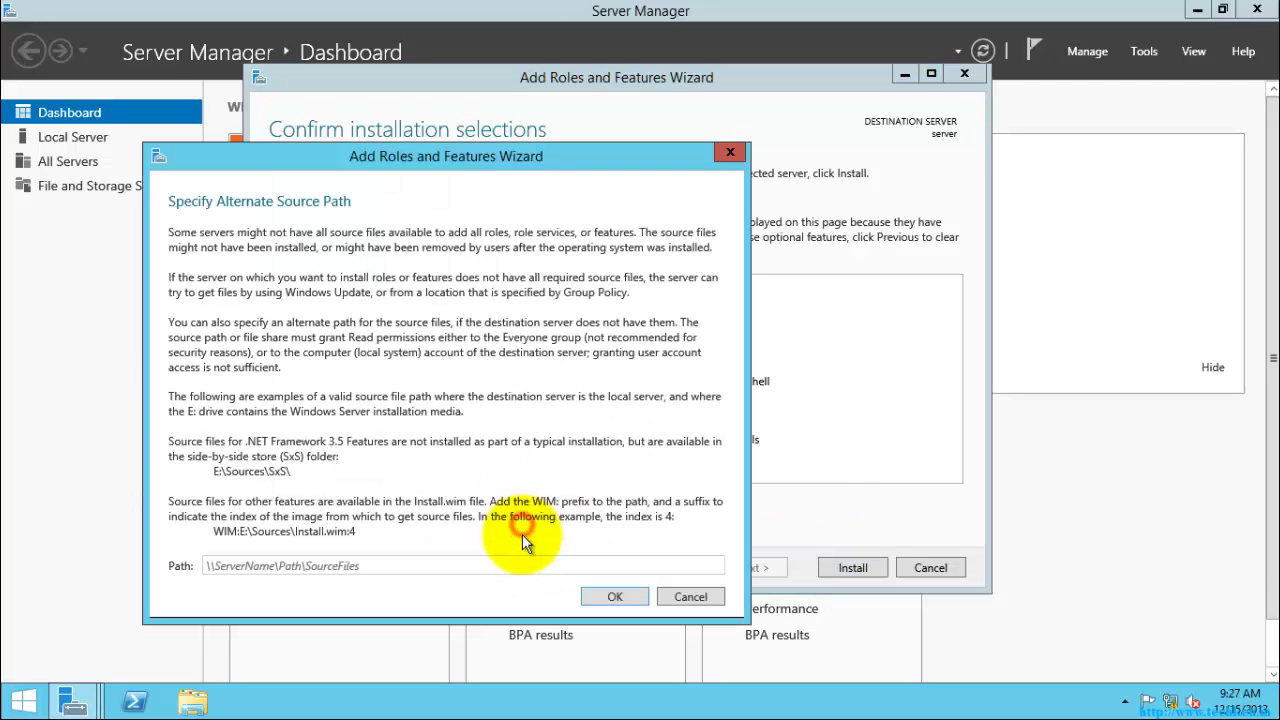
{"action": "left_click_drag", "start_coordinate": [418, 157], "coordinate": [593, 91]}
{"action": "left_click", "coordinate": [538, 500]}
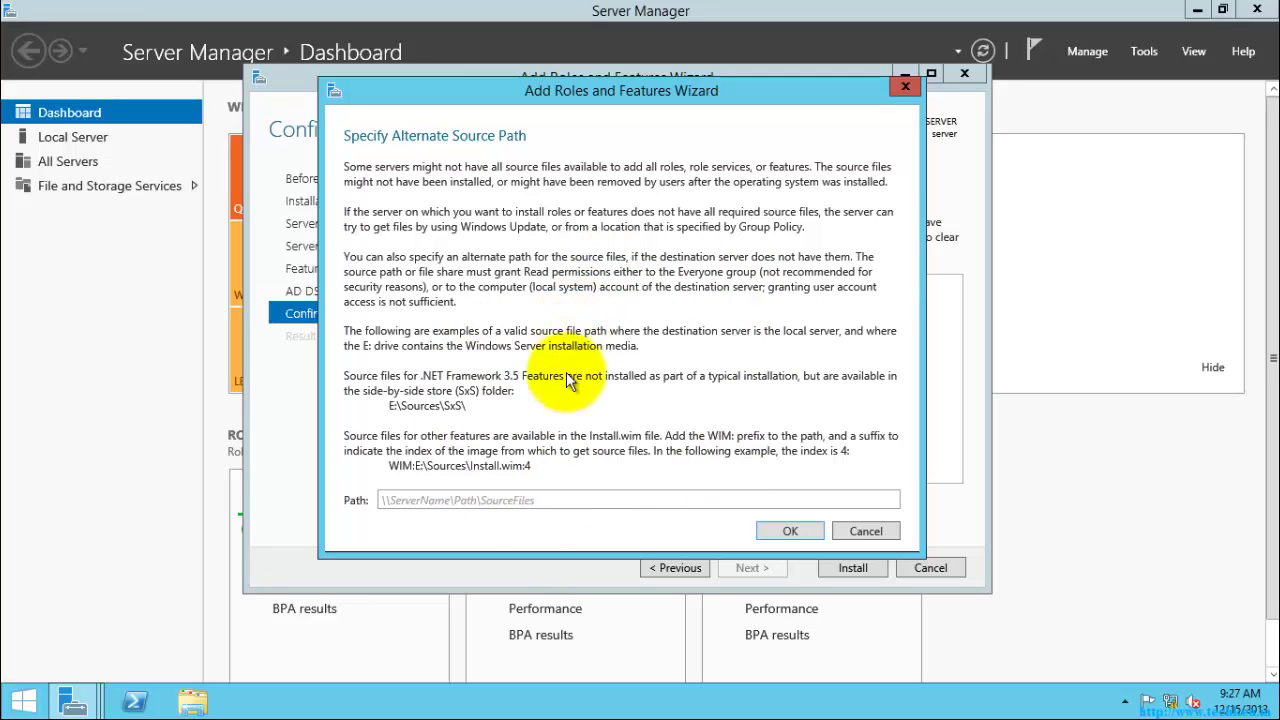
{"action": "left_click", "coordinate": [866, 531]}
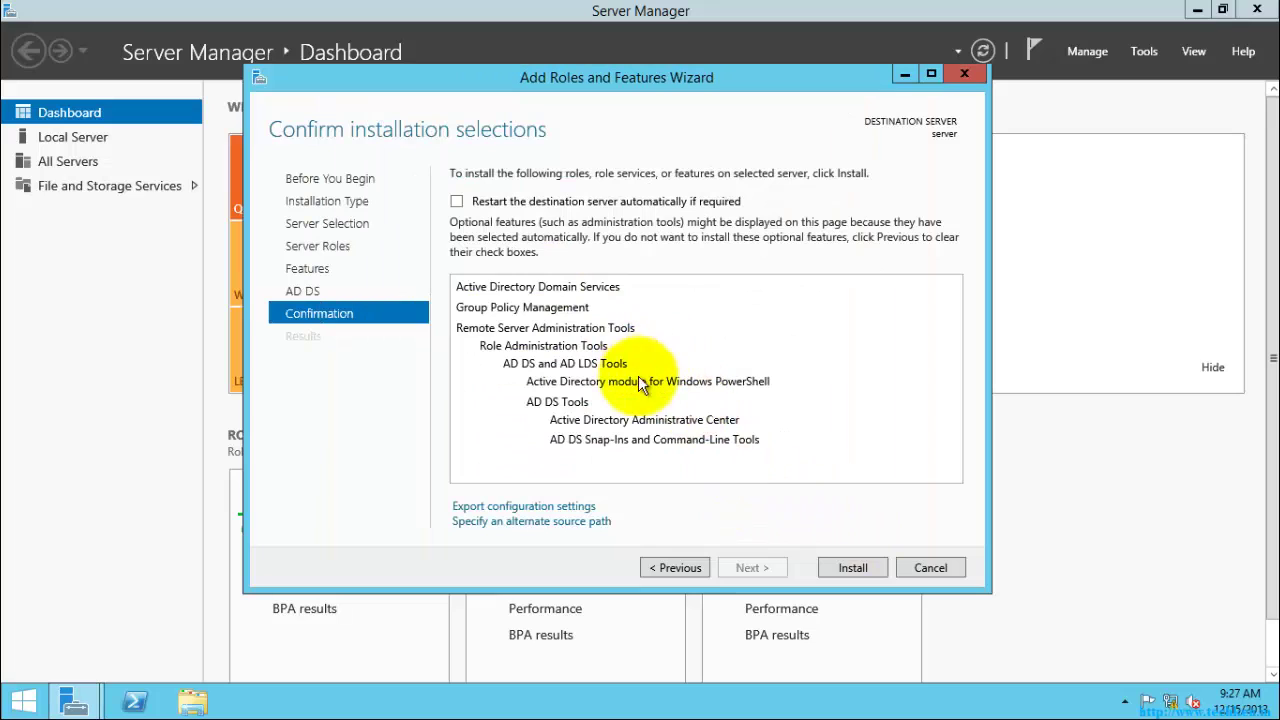
Start installing Active Directory Domain Services with the confirmed features and management tools
{"action": "left_click", "coordinate": [851, 567]}
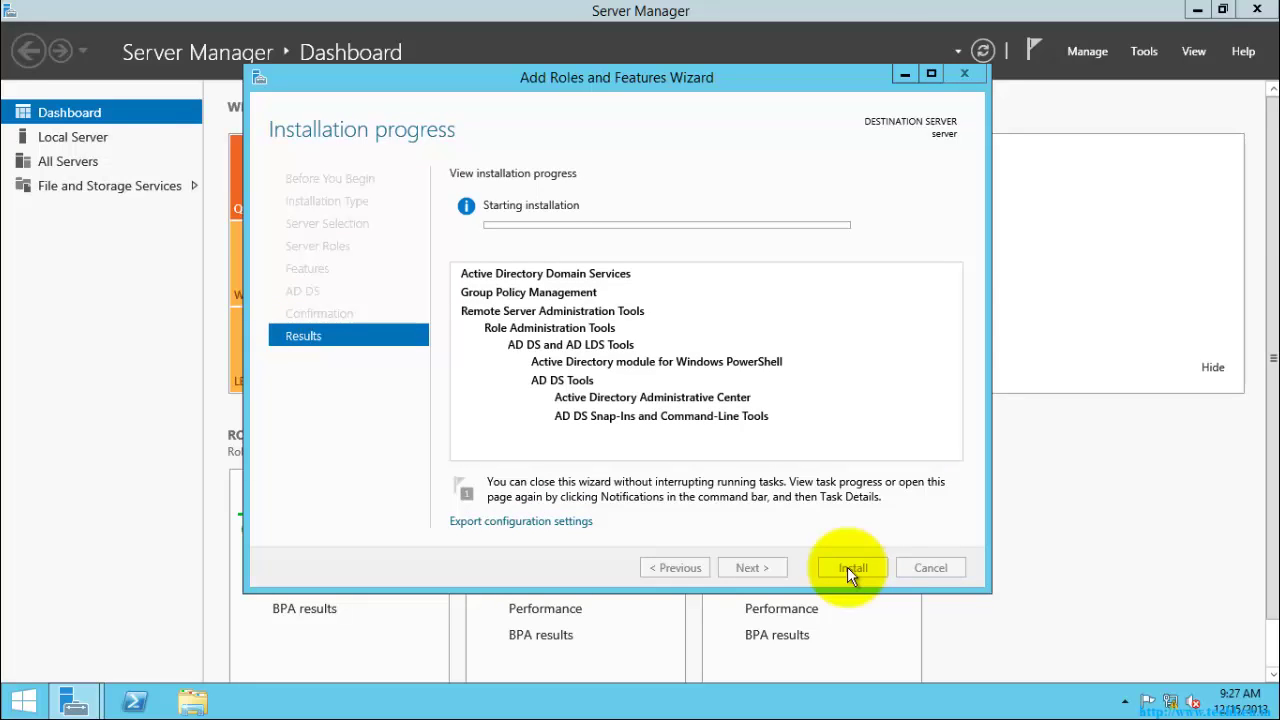